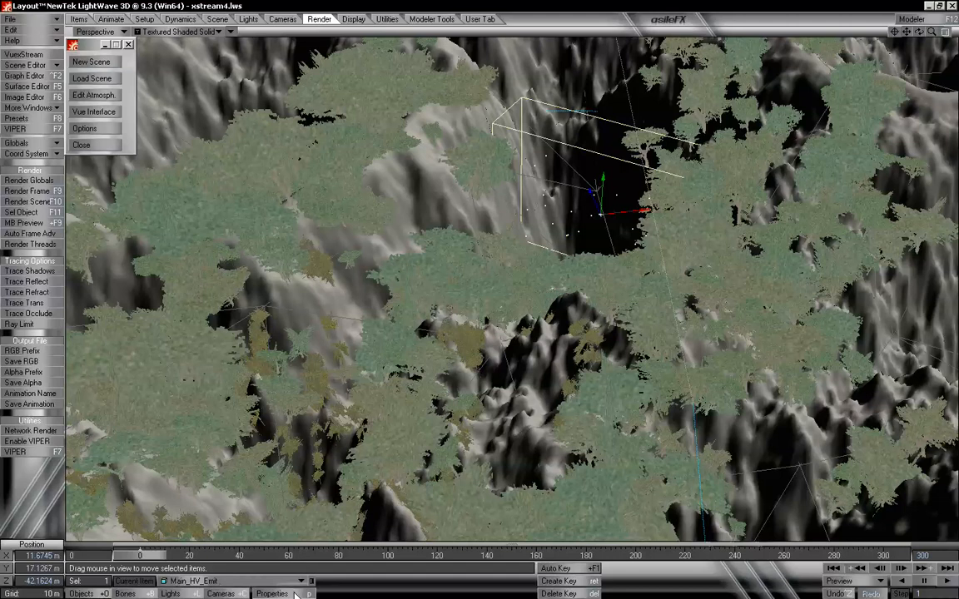
Open the FX Emitter's generator settings in the properties of Main_HV_Emit
{"action": "left_click", "coordinate": [288, 594]}
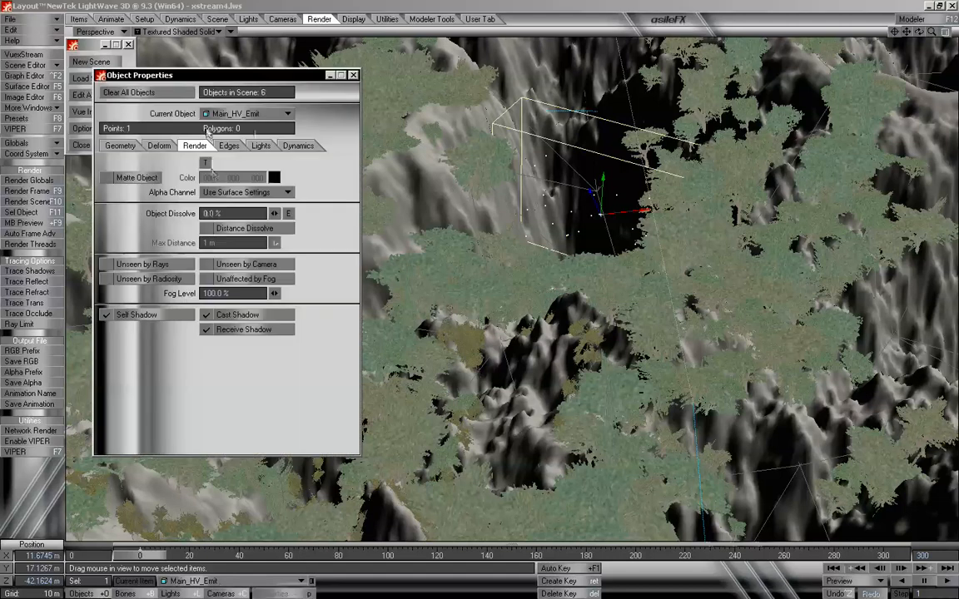
{"action": "left_click", "coordinate": [297, 145]}
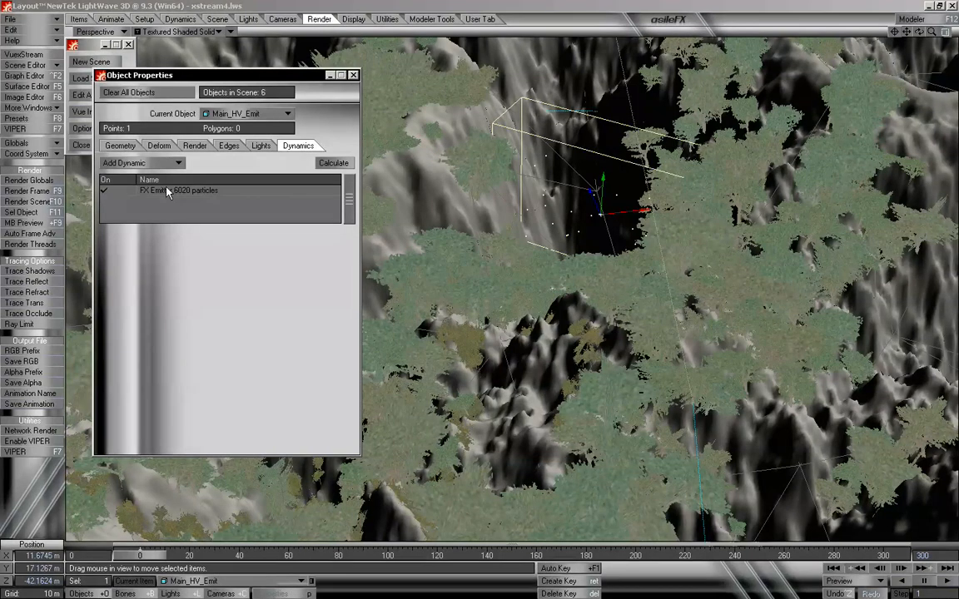
{"action": "left_click", "coordinate": [166, 191]}
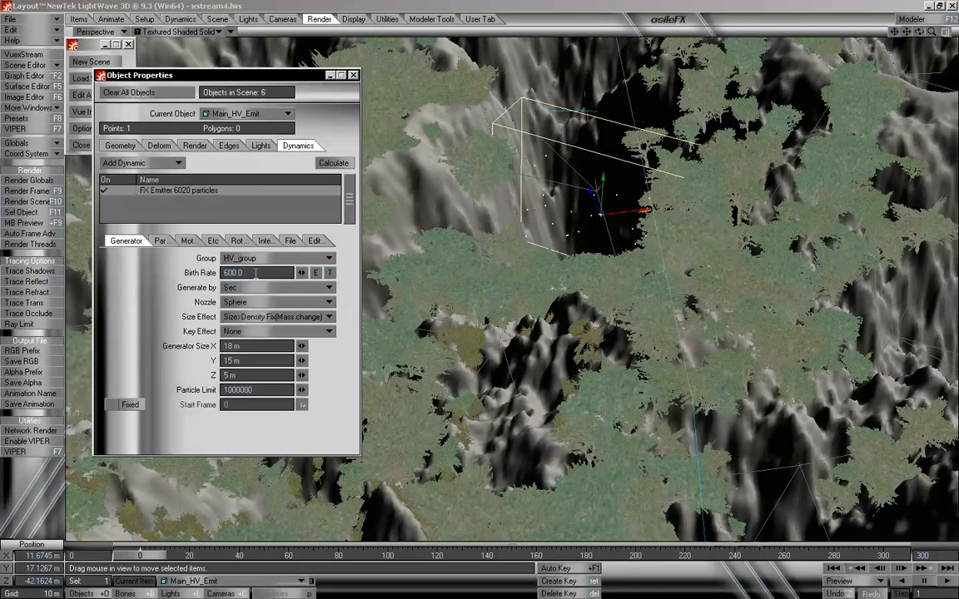
Set the birth rate of Main_HV_Emit's particle emitter to 100
{"action": "left_click", "coordinate": [255, 273]}
{"action": "left_click", "coordinate": [601, 143]}
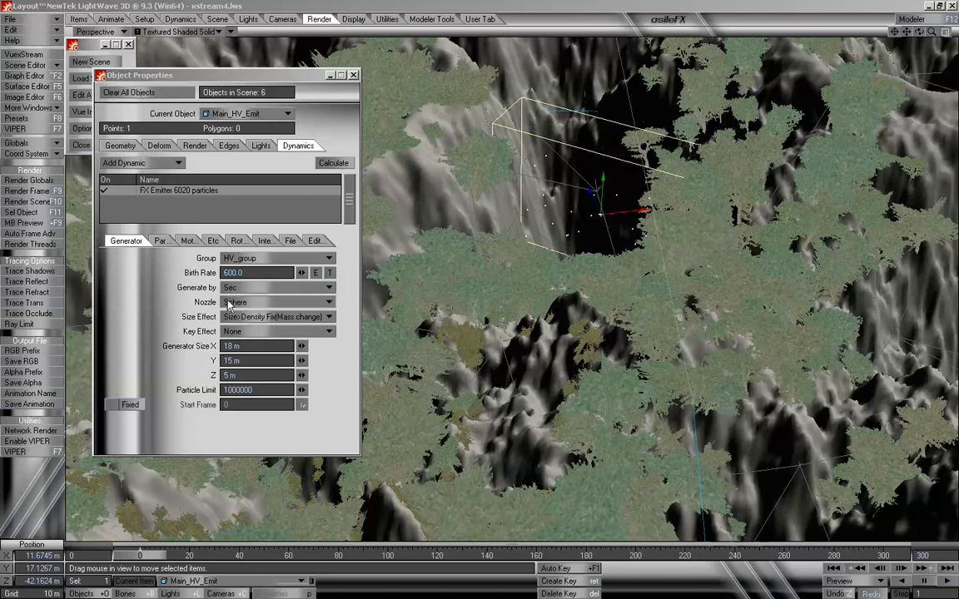
{"action": "left_click", "coordinate": [202, 271]}
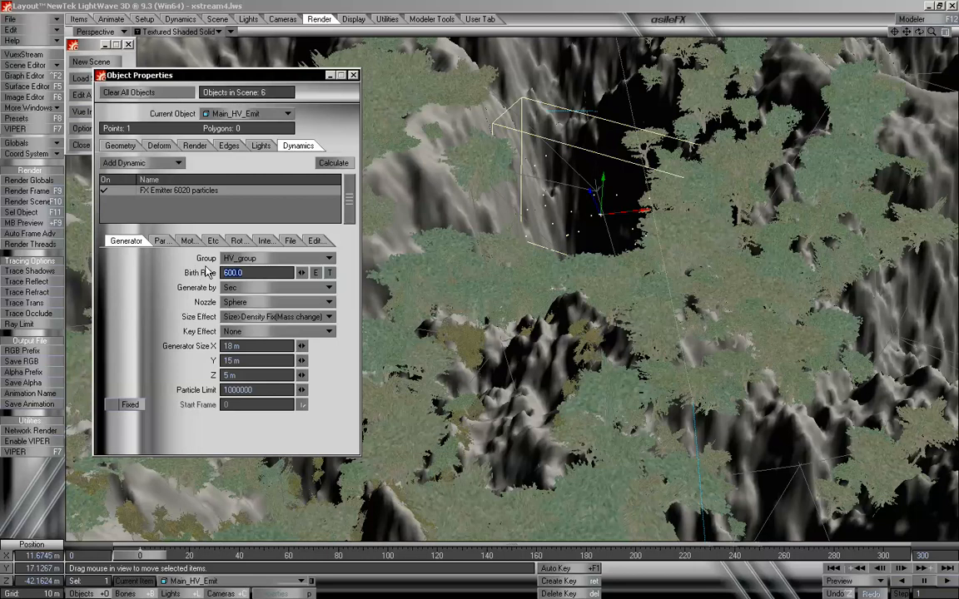
{"action": "type", "text": "100"}
{"action": "key", "text": "Tab"}
{"action": "key", "text": "Tab"}
{"action": "key", "text": "Tab"}
{"action": "key", "text": "Tab"}
{"action": "key", "text": "Tab"}
Set the end frame of the scene's timeline to 120
{"action": "left_click_drag", "start_coordinate": [179, 74], "coordinate": [167, 27]}
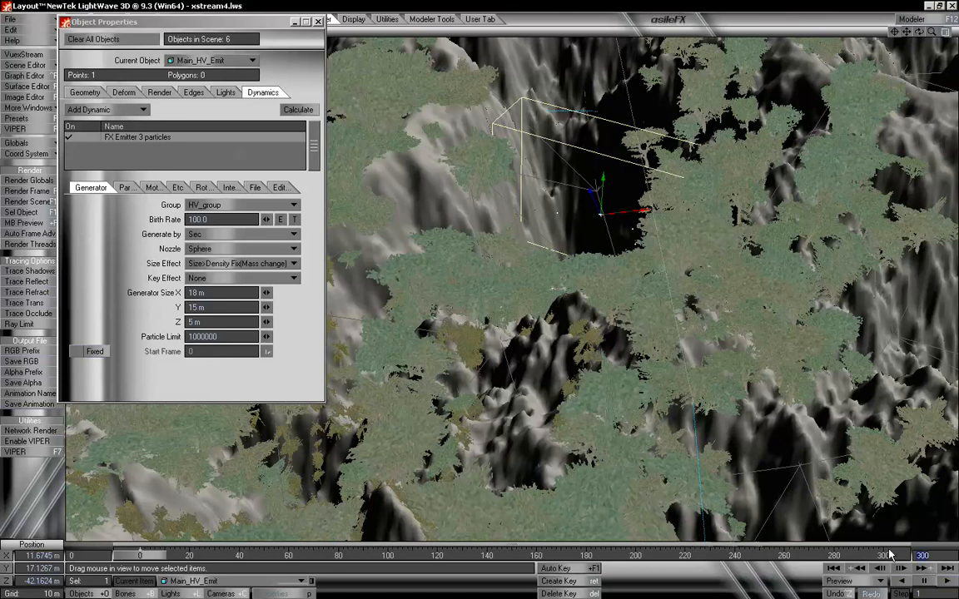
{"action": "type", "text": "120"}
{"action": "key", "text": "Return"}
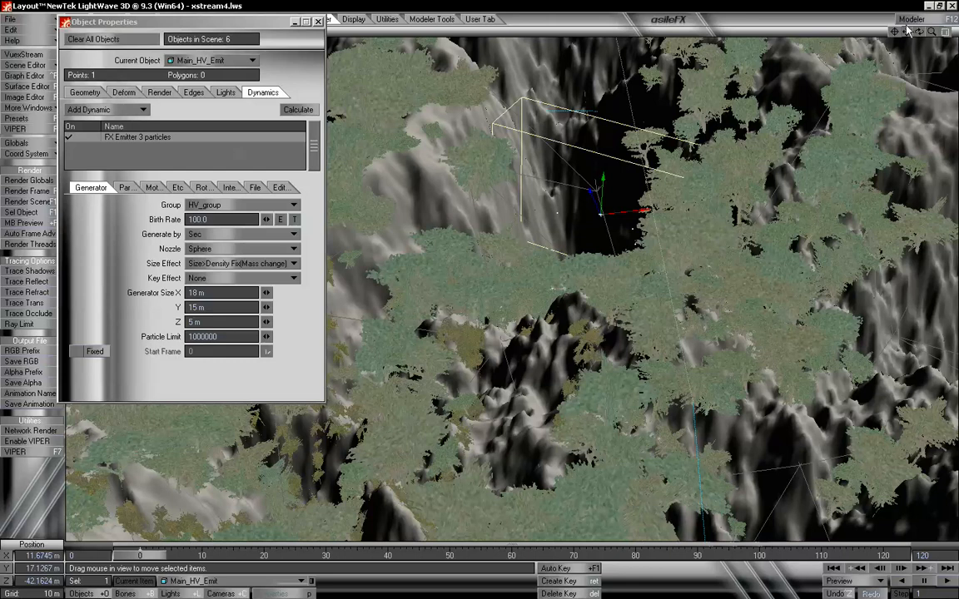
Make Wind_forHVEmit the current object and open its FX Wind settings
{"action": "mouse_move", "coordinate": [918, 32]}
{"action": "left_mouse_down"}
{"action": "mouse_move", "coordinate": [919, 24]}
{"action": "mouse_move", "coordinate": [922, 34]}
{"action": "left_mouse_up"}
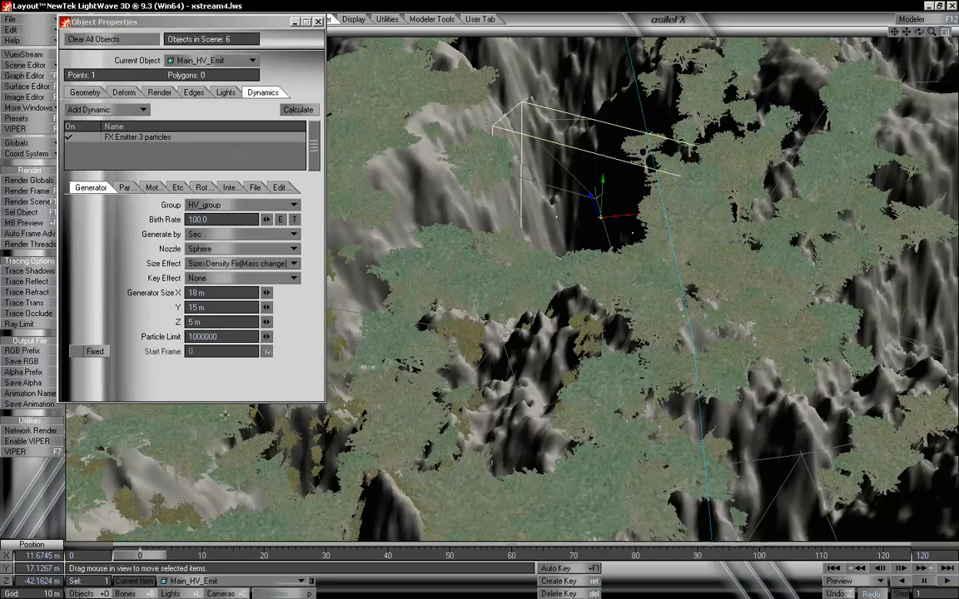
{"action": "left_click_drag", "start_coordinate": [146, 550], "coordinate": [125, 555]}
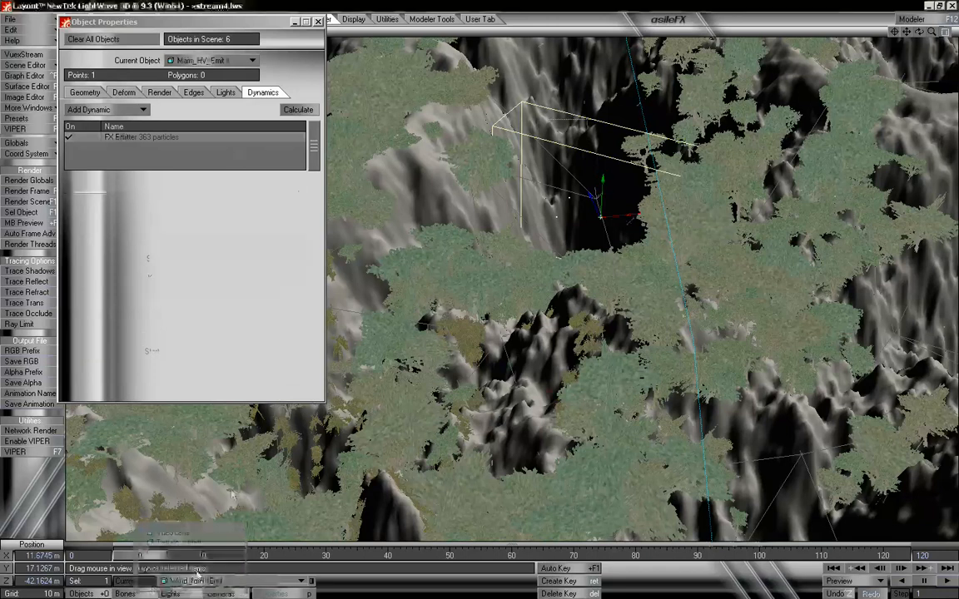
{"action": "left_click", "coordinate": [141, 133]}
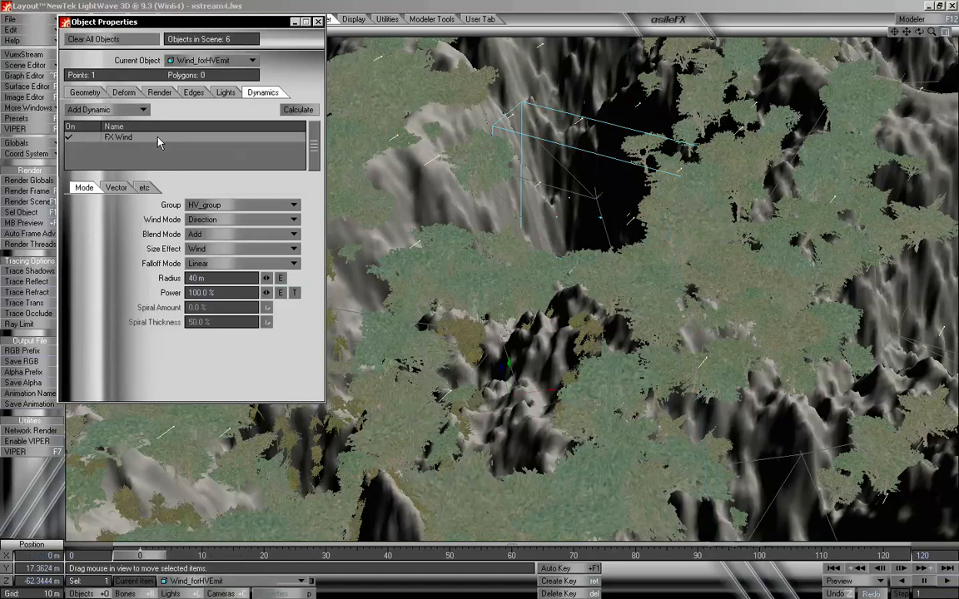
Set the power of Wind_forHVEmit's FX Wind to 230%
{"action": "left_click", "coordinate": [222, 293]}
{"action": "key", "text": "Return"}
{"action": "left_click_drag", "start_coordinate": [214, 291], "coordinate": [147, 301]}
{"action": "type", "text": "200"}
{"action": "key", "text": "BackSpace"}
{"action": "key", "text": "BackSpace"}
{"action": "type", "text": "30"}
{"action": "key", "text": "Return"}
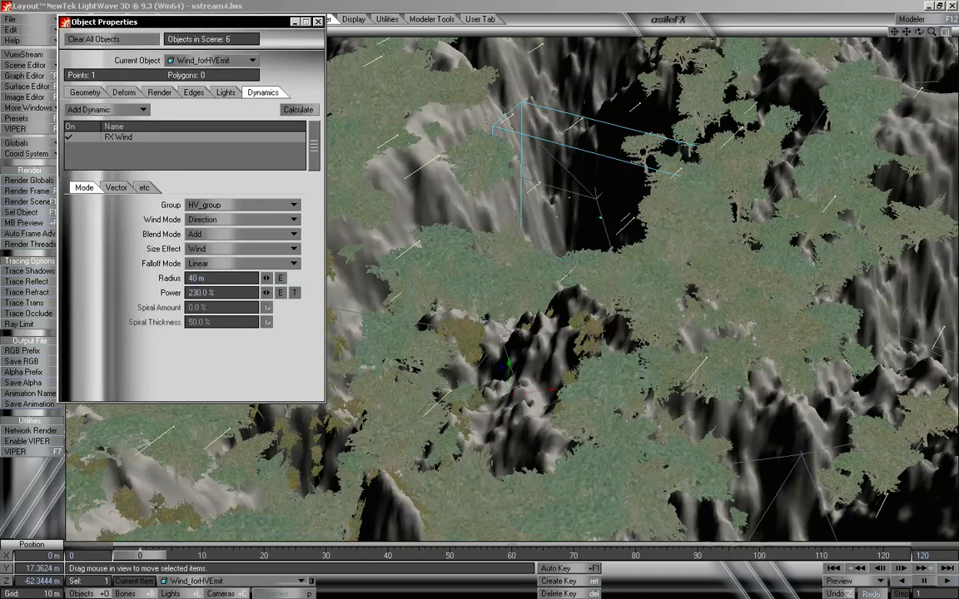
Scrub the timeline up to frame 120 and switch to Camera View to check how the wind moves the particles
{"action": "left_click_drag", "start_coordinate": [127, 555], "coordinate": [728, 555]}
{"action": "left_click_drag", "start_coordinate": [158, 22], "coordinate": [163, 95]}
{"action": "left_click", "coordinate": [103, 50]}
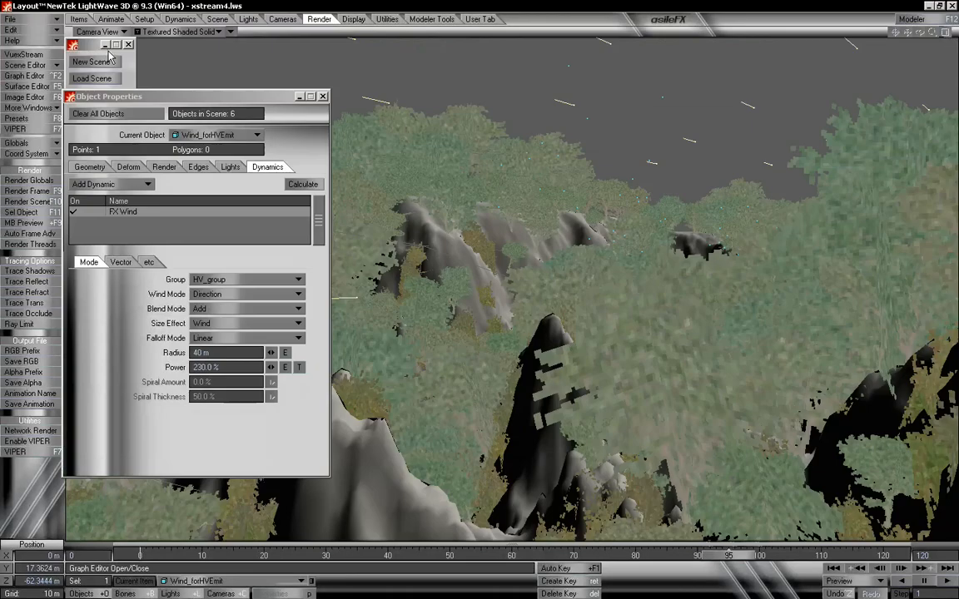
{"action": "left_click_drag", "start_coordinate": [251, 99], "coordinate": [189, 50]}
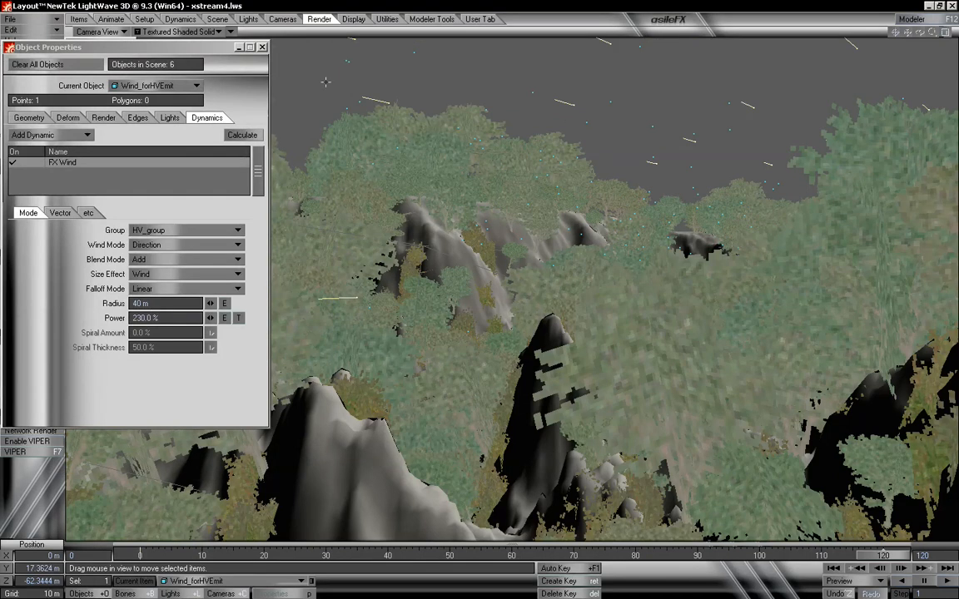
{"action": "left_click_drag", "start_coordinate": [163, 50], "coordinate": [187, 159]}
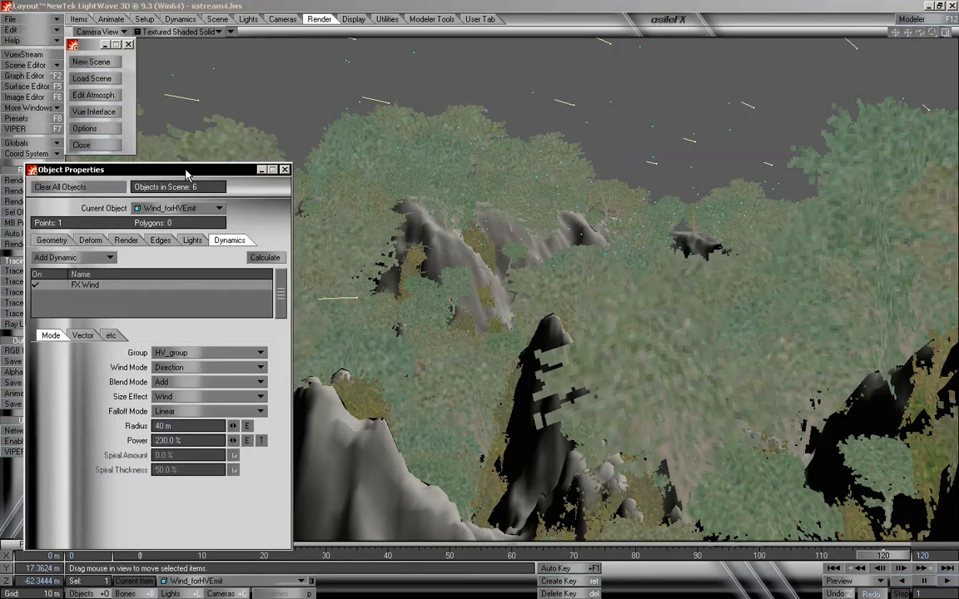
{"action": "left_click_drag", "start_coordinate": [171, 173], "coordinate": [609, 273]}
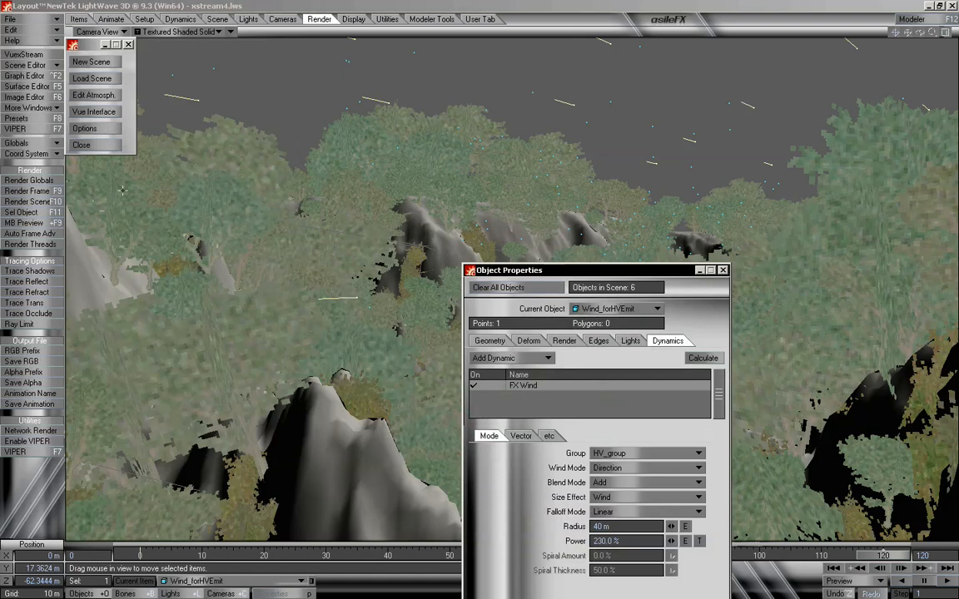
Set the FX Wind power to 250% and close the object properties
{"action": "left_click_drag", "start_coordinate": [585, 274], "coordinate": [187, 137]}
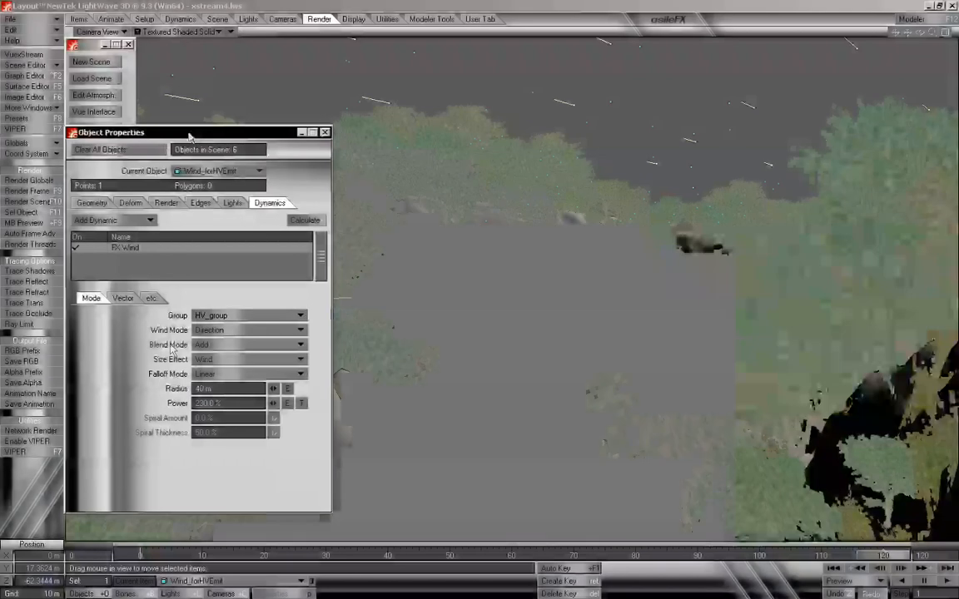
{"action": "left_click", "coordinate": [232, 403]}
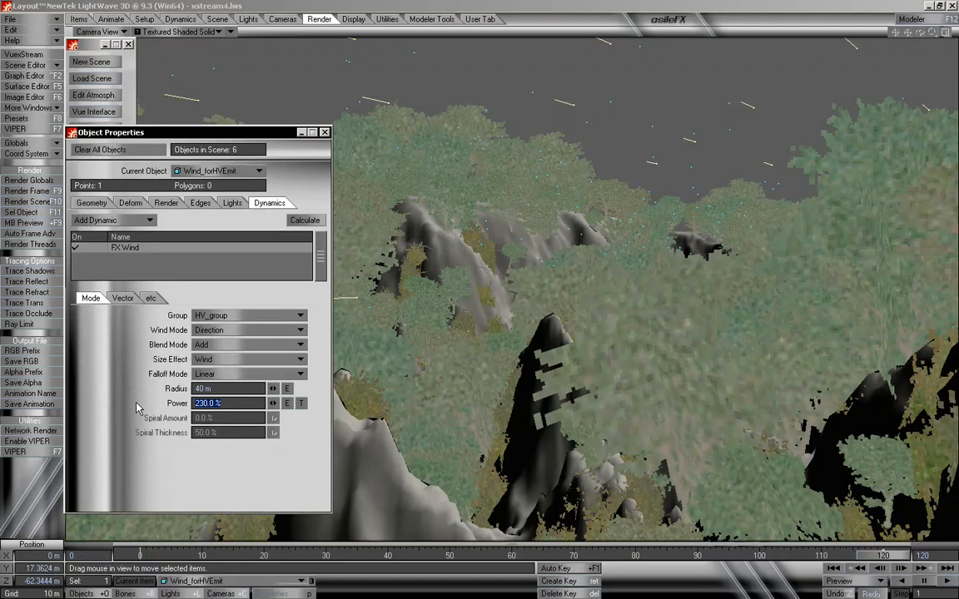
{"action": "type", "text": "250"}
{"action": "left_click", "coordinate": [324, 132]}
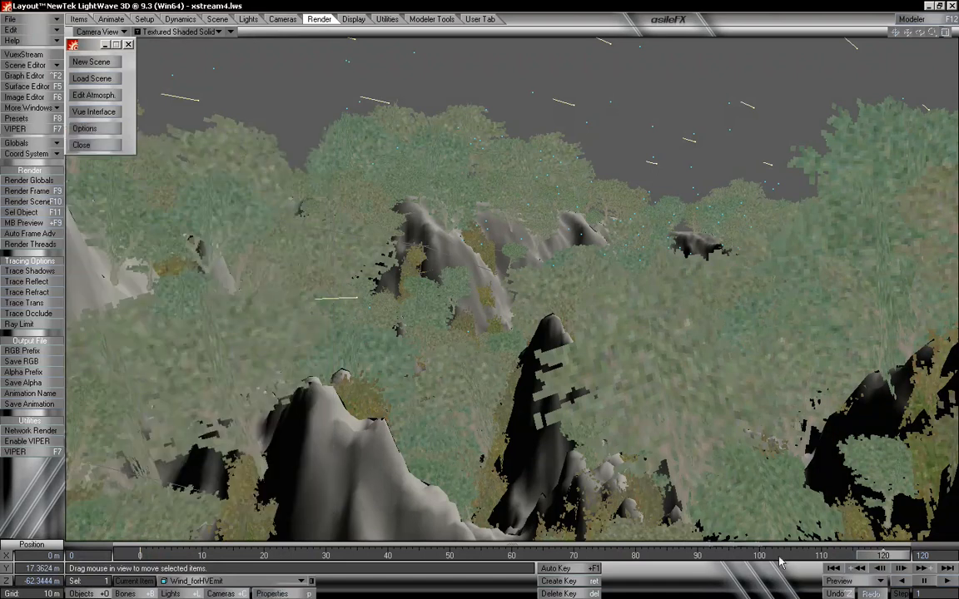
Scrub the timeline back to frame 0 and open the gravity settings of Main_HV_Emit's FX Emitter
{"action": "mouse_move", "coordinate": [887, 556]}
{"action": "left_mouse_down"}
{"action": "mouse_move", "coordinate": [143, 556]}
{"action": "mouse_move", "coordinate": [883, 556]}
{"action": "left_mouse_up"}
{"action": "left_click_drag", "start_coordinate": [883, 556], "coordinate": [127, 556]}
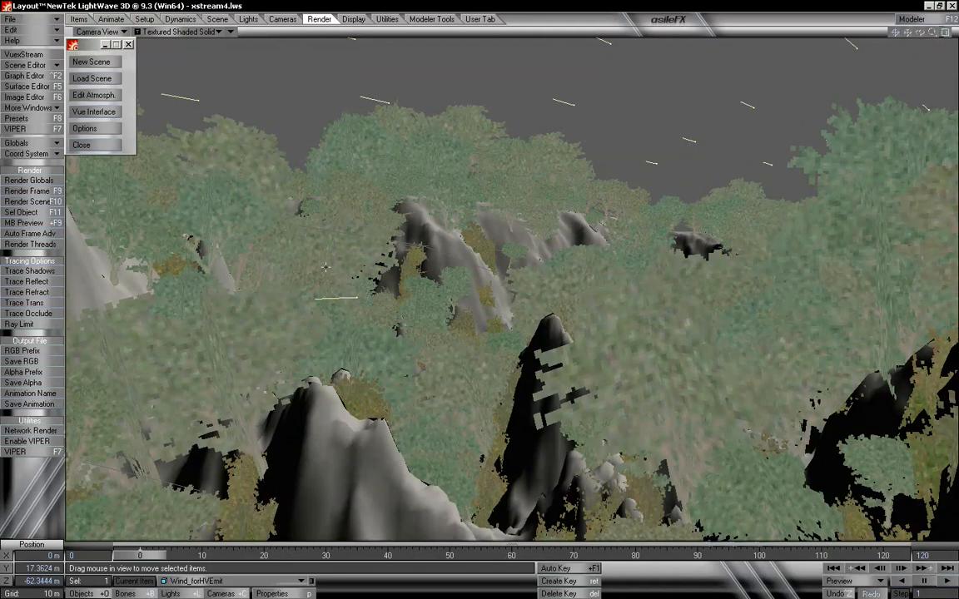
{"action": "left_click", "coordinate": [272, 594]}
{"action": "left_click", "coordinate": [231, 172]}
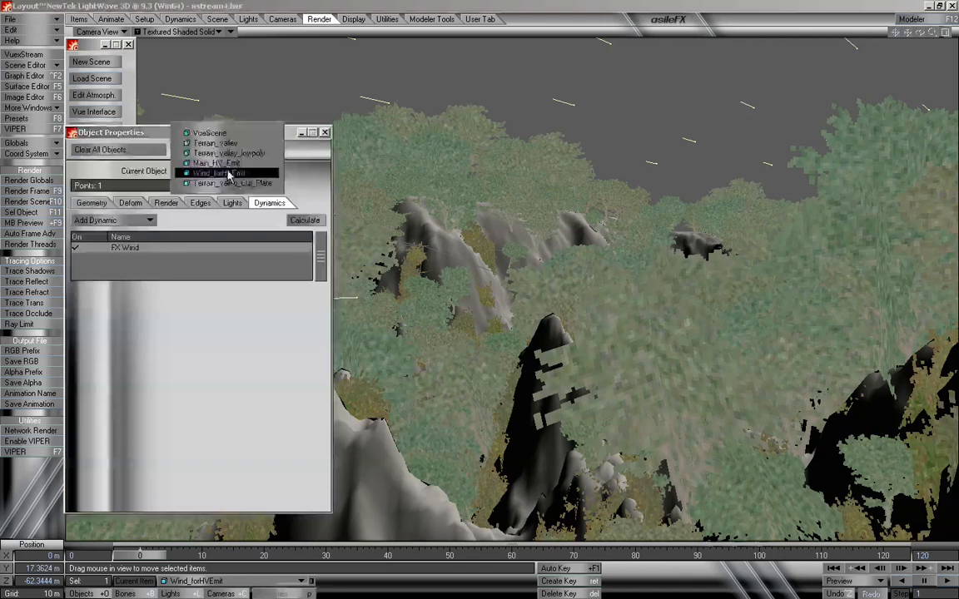
{"action": "left_click", "coordinate": [204, 160]}
{"action": "left_click", "coordinate": [184, 246]}
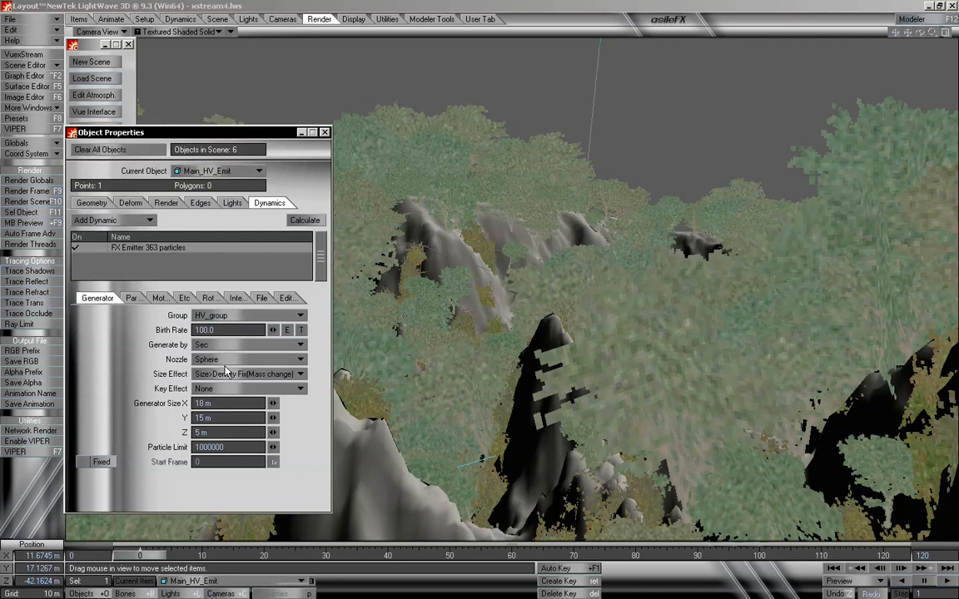
{"action": "left_click", "coordinate": [183, 298]}
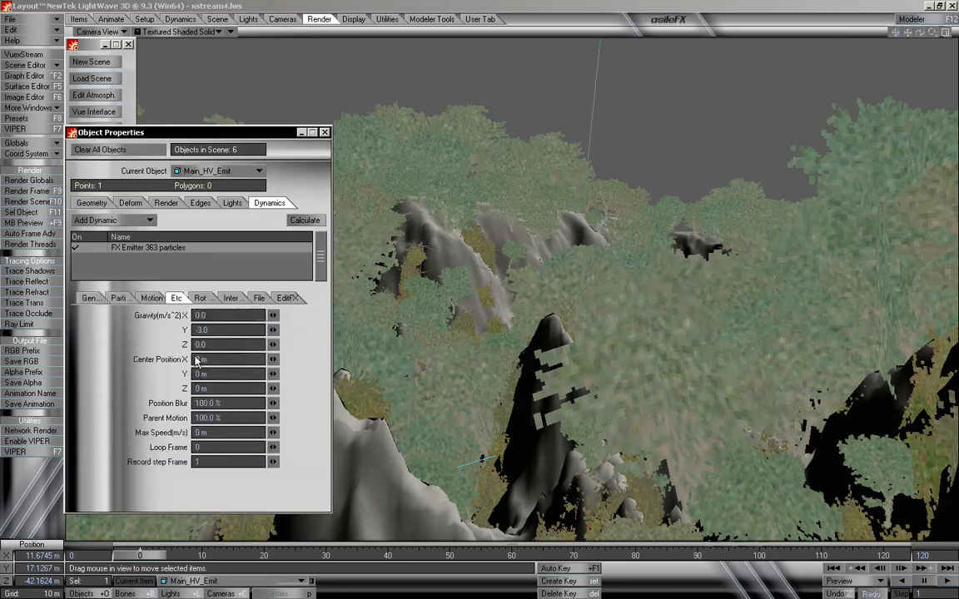
Set the emitter's Y gravity to -4 and recalculate the particle dynamics
{"action": "left_click_drag", "start_coordinate": [216, 330], "coordinate": [157, 323]}
{"action": "type", "text": "-4"}
{"action": "key", "text": "Tab"}
{"action": "key", "text": "Tab"}
{"action": "key", "text": "Tab"}
{"action": "key", "text": "Tab"}
{"action": "key", "text": "Tab"}
{"action": "key", "text": "Tab"}
{"action": "key", "text": "Tab"}
{"action": "key", "text": "Tab"}
{"action": "left_click_drag", "start_coordinate": [218, 138], "coordinate": [152, 16]}
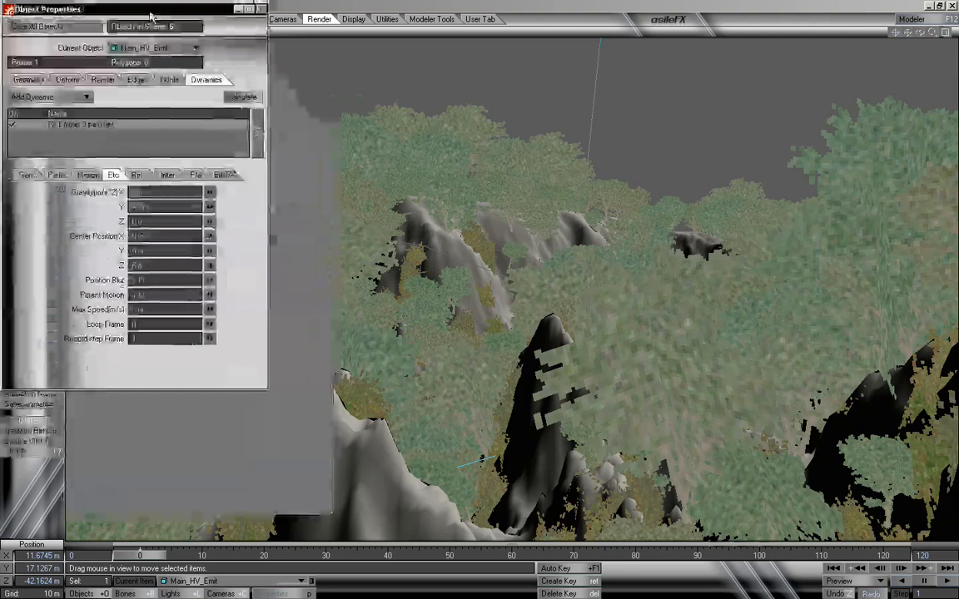
{"action": "left_click", "coordinate": [241, 98]}
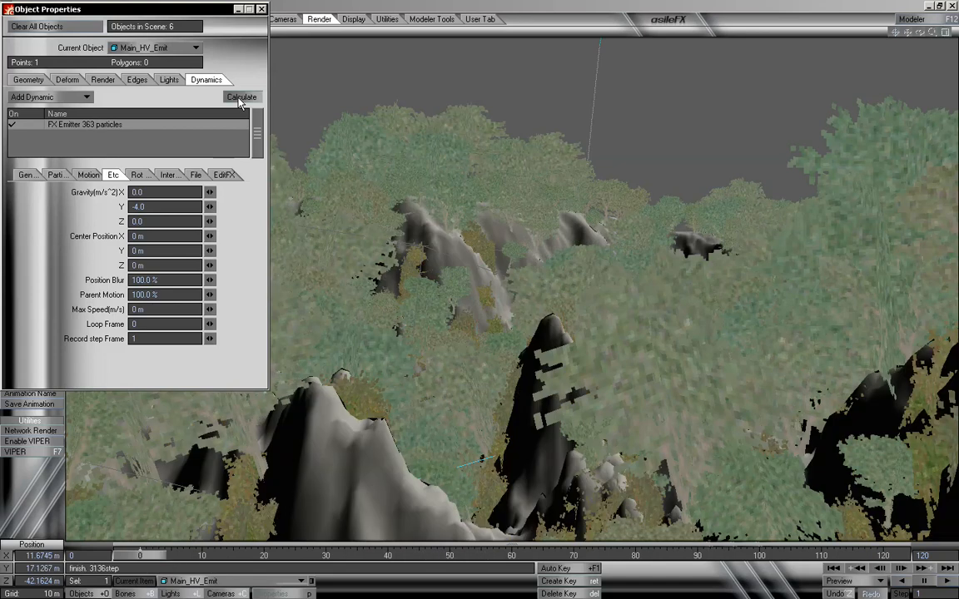
Scrub the particles up to frame 120 in Perspective view and back to frame 0 in Camera View to check their fall
{"action": "left_click_drag", "start_coordinate": [145, 12], "coordinate": [159, 90]}
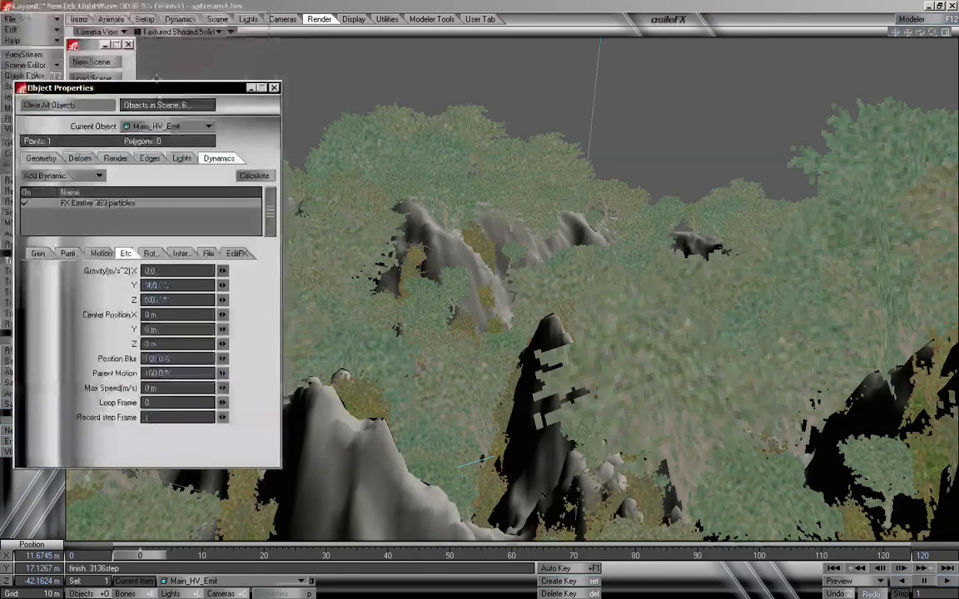
{"action": "left_click", "coordinate": [126, 33]}
{"action": "left_click", "coordinate": [117, 82]}
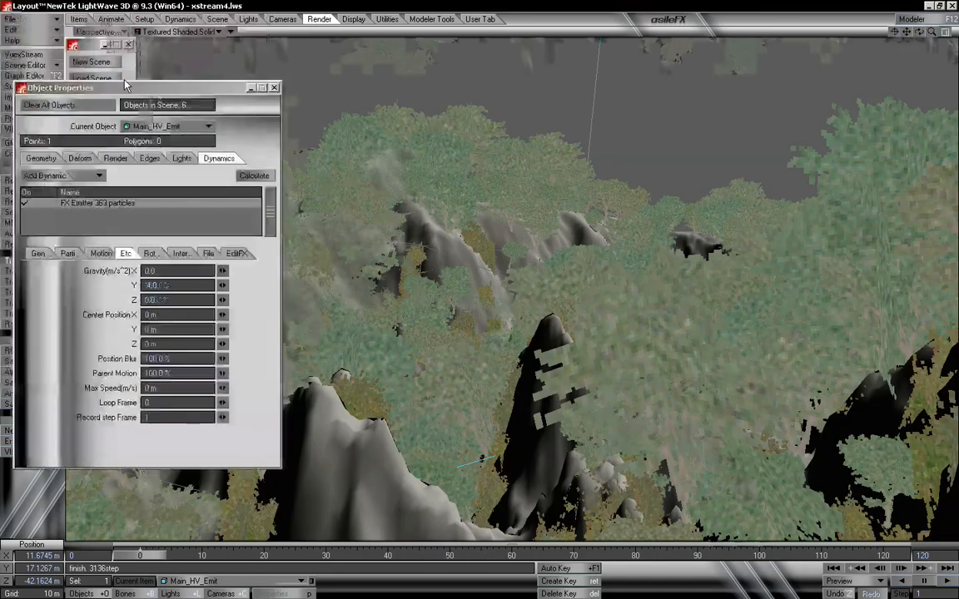
{"action": "left_click_drag", "start_coordinate": [140, 556], "coordinate": [574, 555]}
{"action": "left_click_drag", "start_coordinate": [691, 555], "coordinate": [882, 555]}
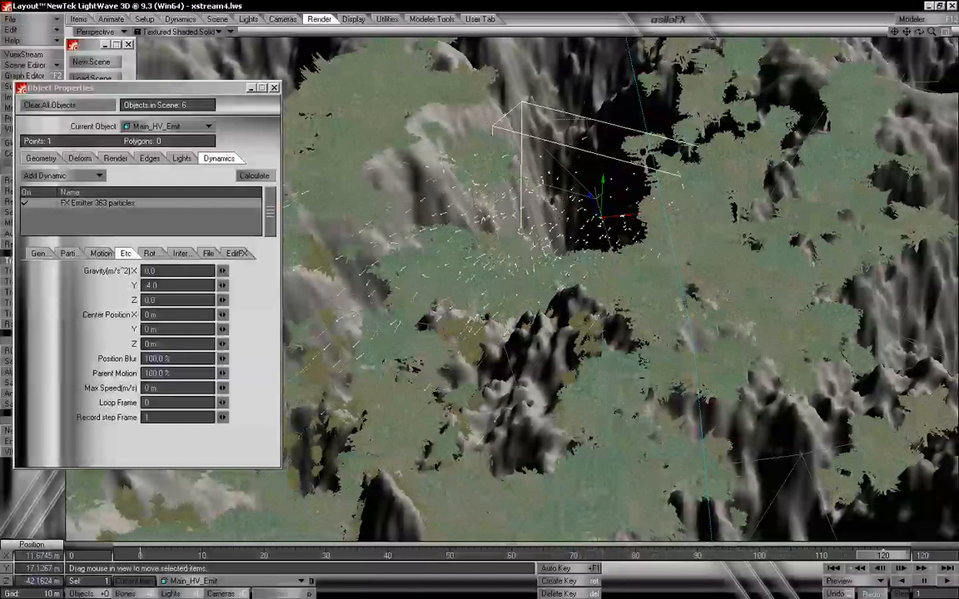
{"action": "left_click", "coordinate": [116, 31]}
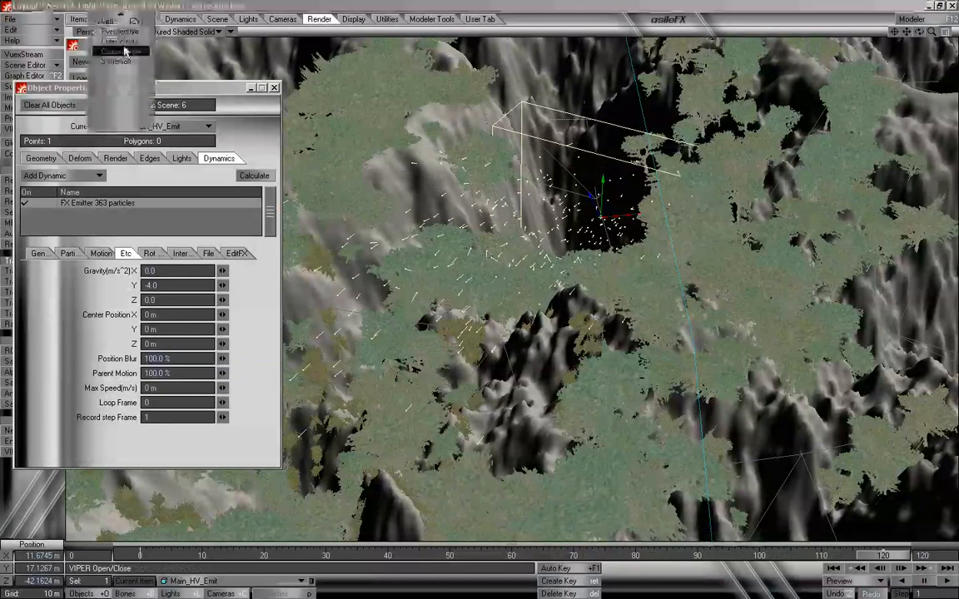
{"action": "left_click", "coordinate": [117, 50]}
{"action": "left_click_drag", "start_coordinate": [882, 555], "coordinate": [140, 555]}
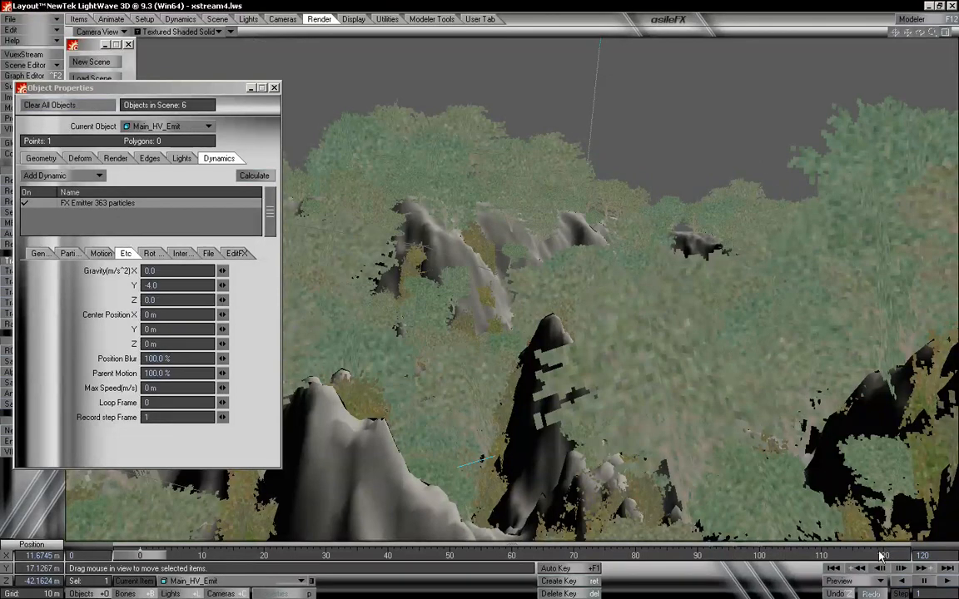
Set the emitter's Y gravity to -7.0 and recalculate the particle dynamics
{"action": "left_click", "coordinate": [165, 284]}
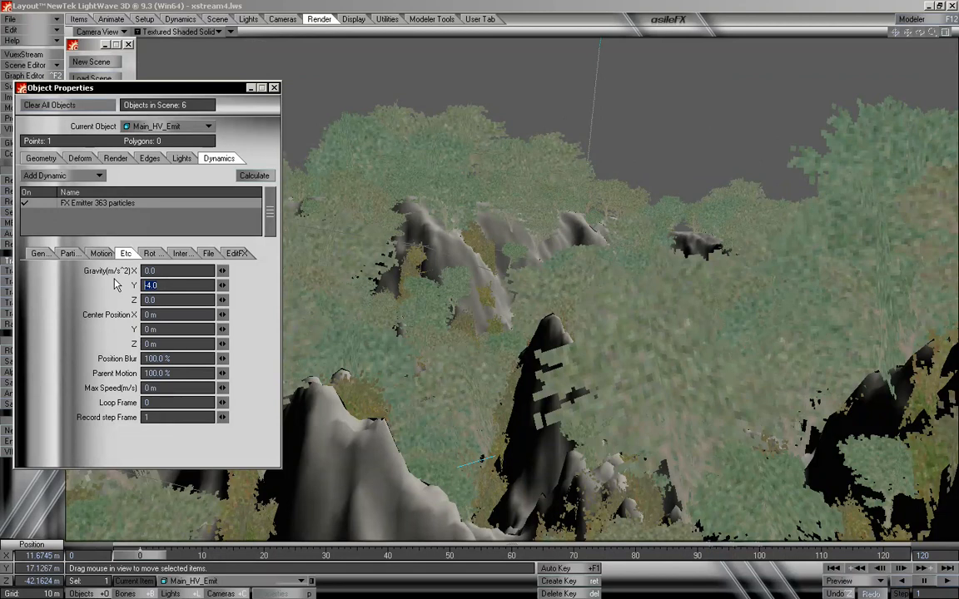
{"action": "type", "text": "-7.0"}
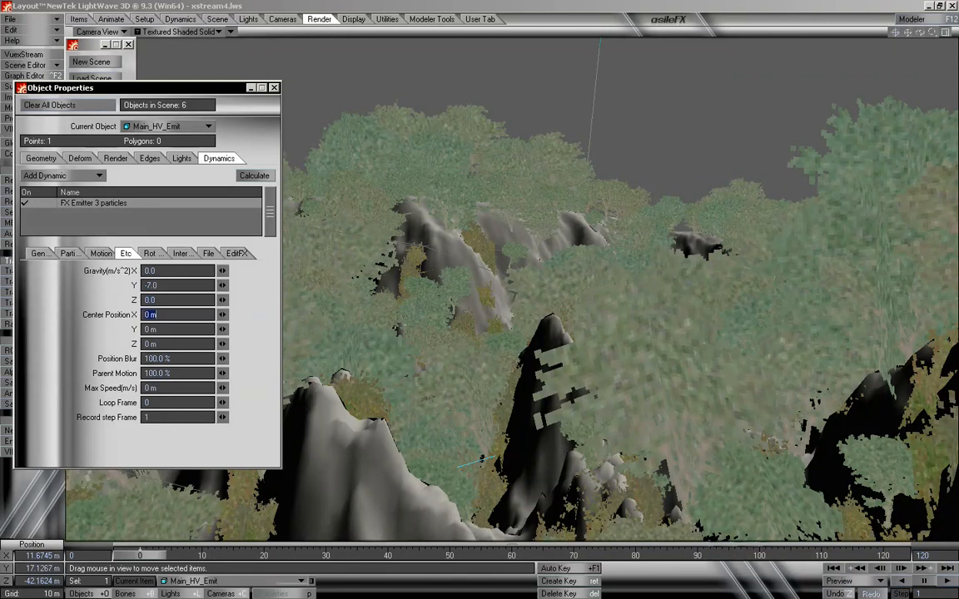
{"action": "key", "text": "Tab"}
{"action": "key", "text": "Tab"}
{"action": "key", "text": "Tab"}
{"action": "key", "text": "Tab"}
{"action": "key", "text": "Tab"}
{"action": "key", "text": "Tab"}
{"action": "key", "text": "Tab"}
{"action": "left_click", "coordinate": [254, 175]}
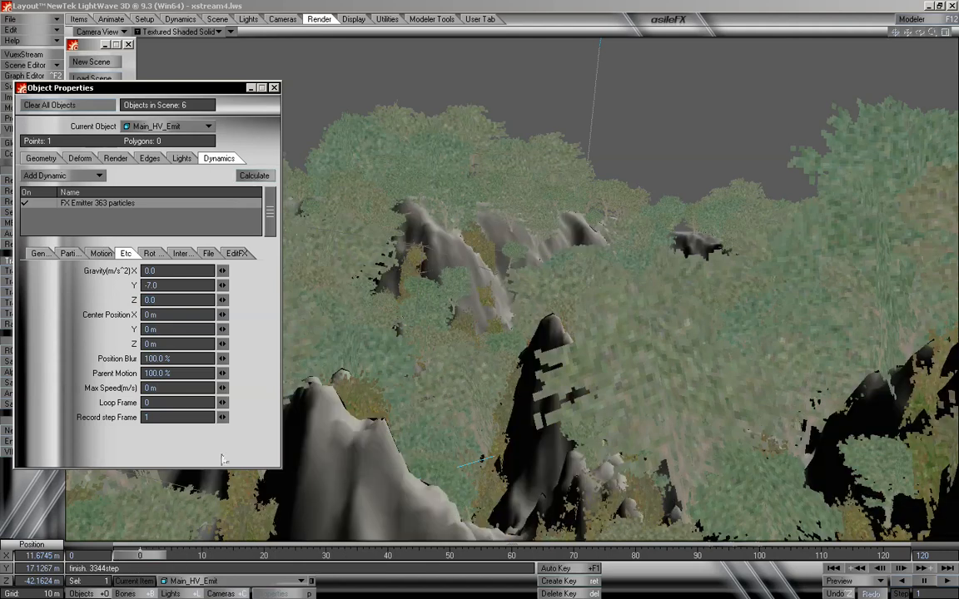
Scrub the particles to frame 120 and compare their fall in Perspective and Camera View
{"action": "left_click_drag", "start_coordinate": [150, 555], "coordinate": [883, 555]}
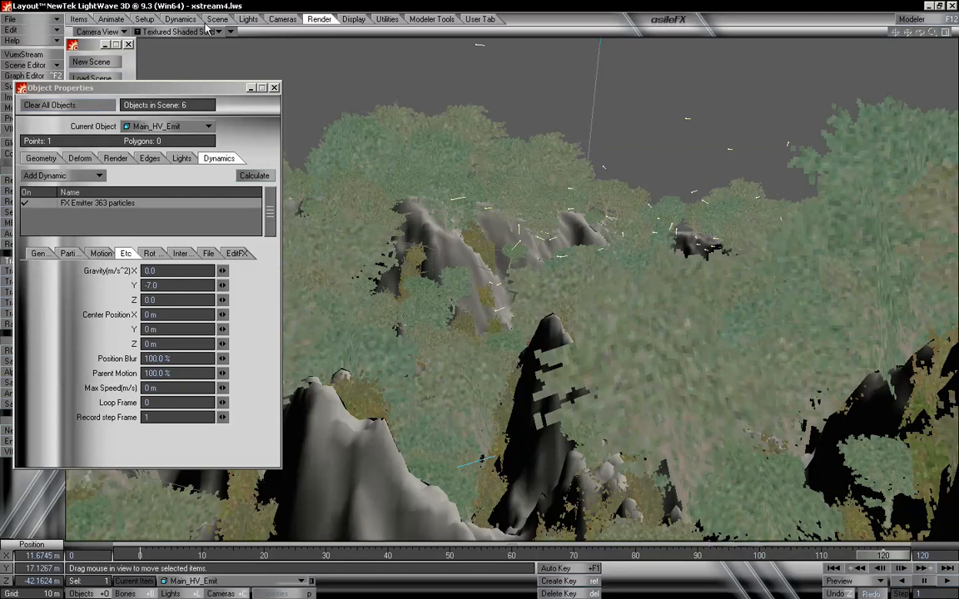
{"action": "left_click", "coordinate": [98, 31]}
{"action": "left_click", "coordinate": [119, 97]}
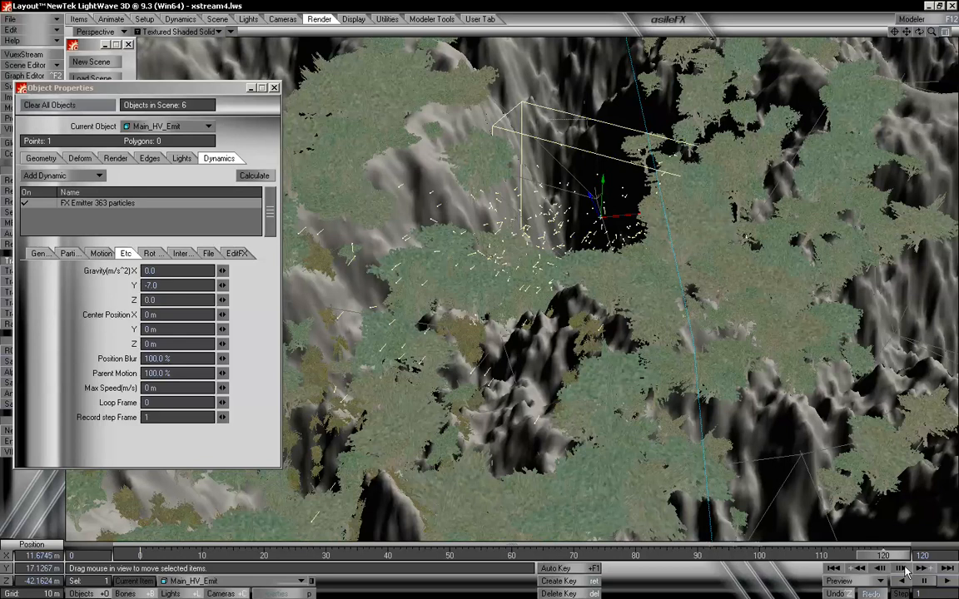
{"action": "mouse_move", "coordinate": [881, 555]}
{"action": "left_mouse_down"}
{"action": "mouse_move", "coordinate": [141, 555]}
{"action": "mouse_move", "coordinate": [899, 558]}
{"action": "left_mouse_up"}
{"action": "mouse_move", "coordinate": [903, 539]}
{"action": "left_mouse_down"}
{"action": "mouse_move", "coordinate": [774, 555]}
{"action": "mouse_move", "coordinate": [170, 555]}
{"action": "mouse_move", "coordinate": [883, 555]}
{"action": "left_mouse_up"}
{"action": "left_click", "coordinate": [96, 31]}
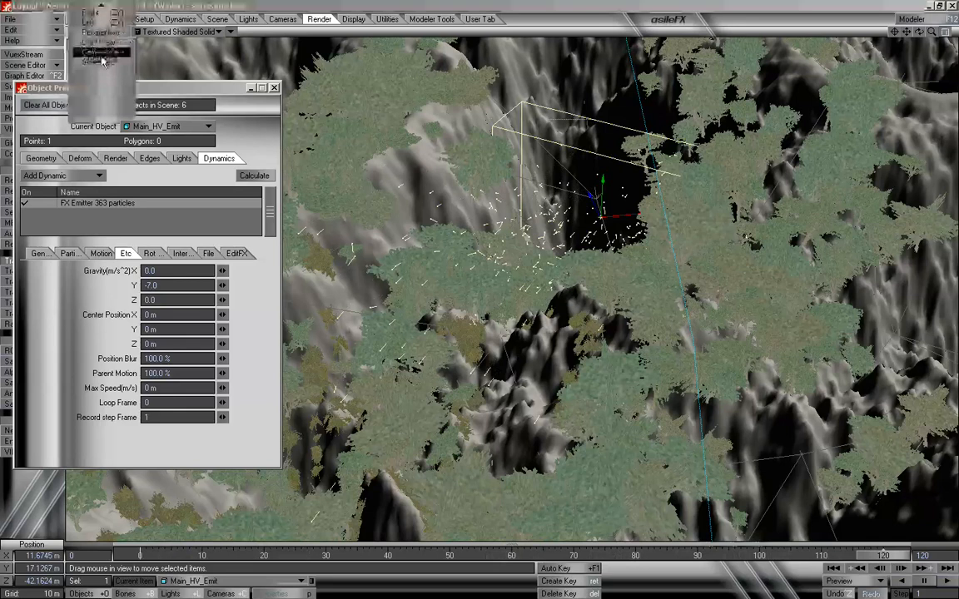
{"action": "left_click", "coordinate": [101, 57]}
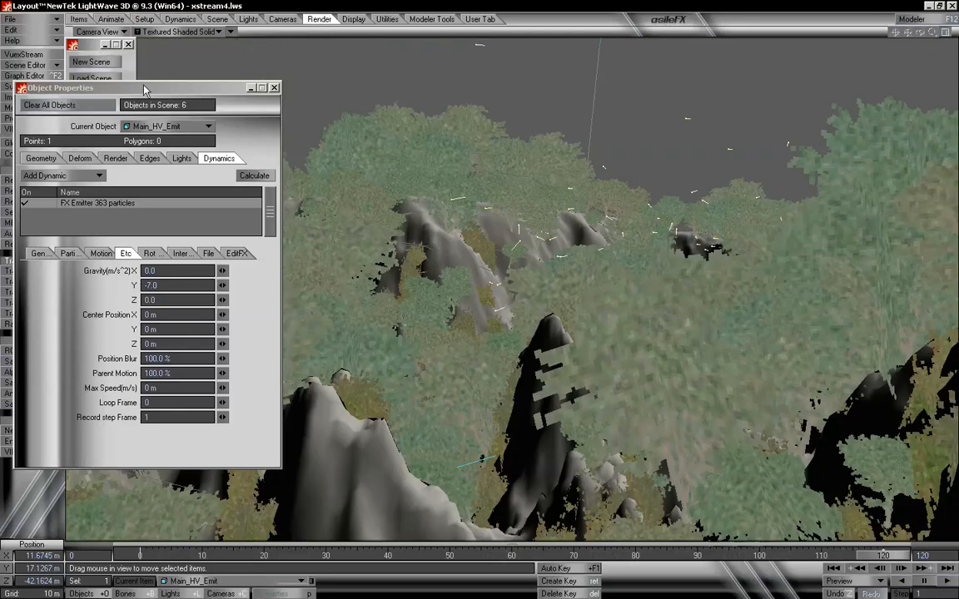
Set the Bounce/Bind power of Terrain_valley_lowpoly's FX Collision to 175%
{"action": "left_click_drag", "start_coordinate": [147, 90], "coordinate": [372, 319]}
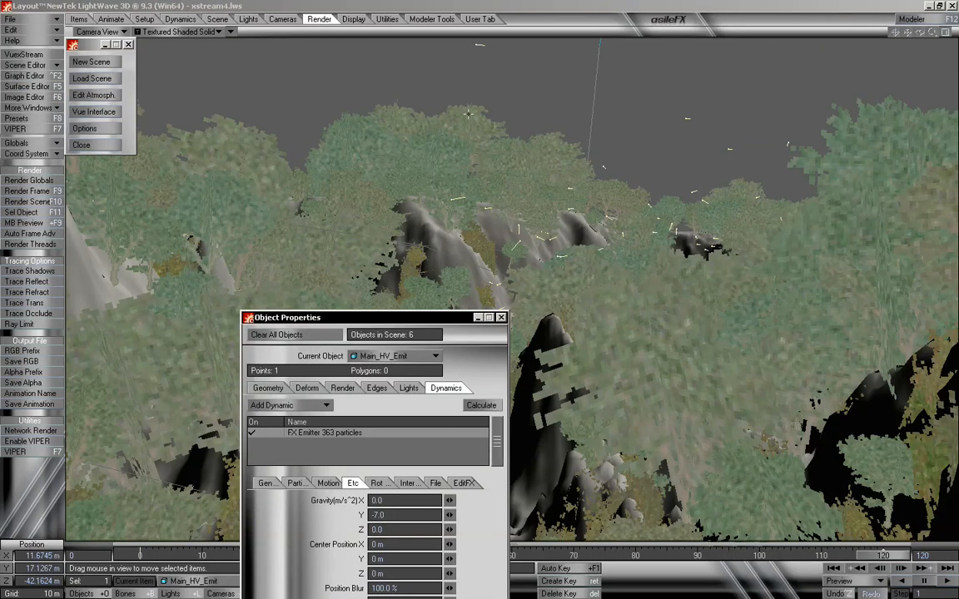
{"action": "left_click_drag", "start_coordinate": [364, 322], "coordinate": [146, 170]}
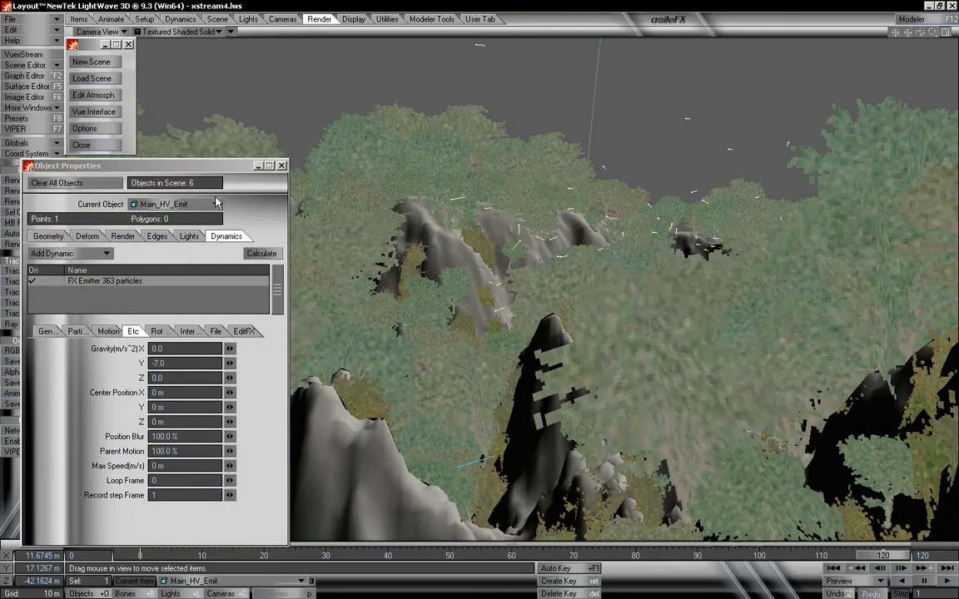
{"action": "left_click_drag", "start_coordinate": [203, 166], "coordinate": [202, 134]}
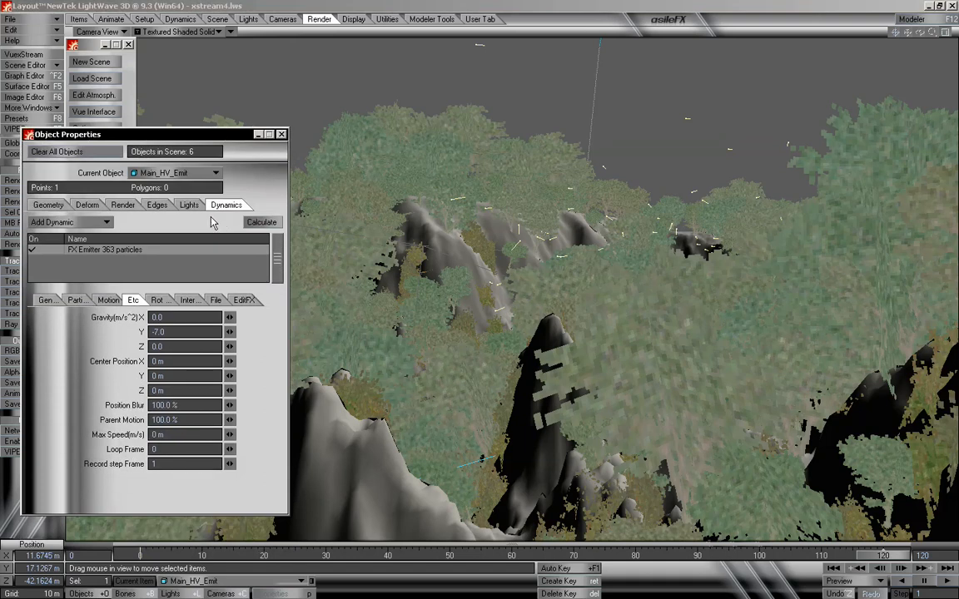
{"action": "left_click", "coordinate": [191, 172]}
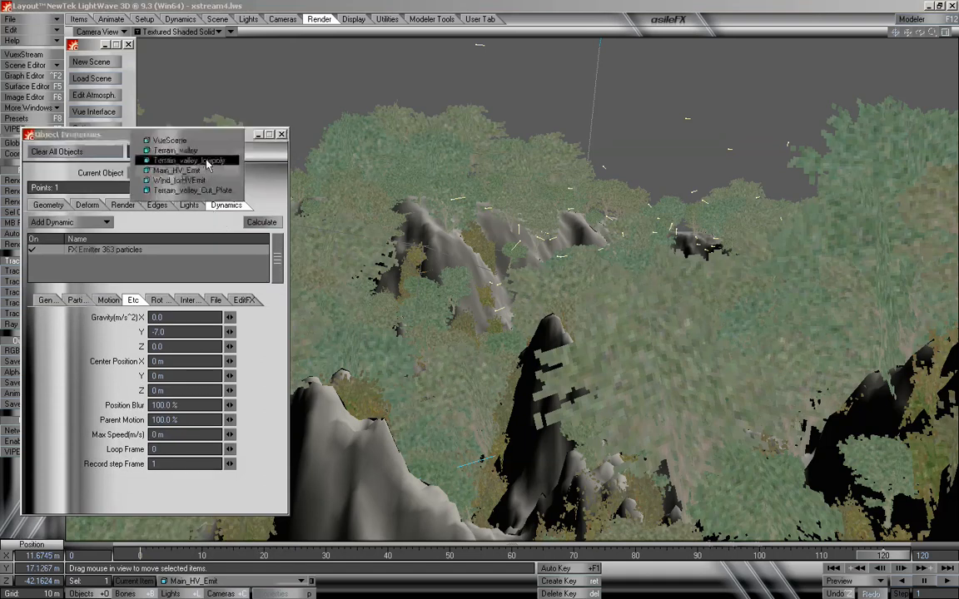
{"action": "left_click", "coordinate": [190, 159]}
{"action": "left_click", "coordinate": [111, 250]}
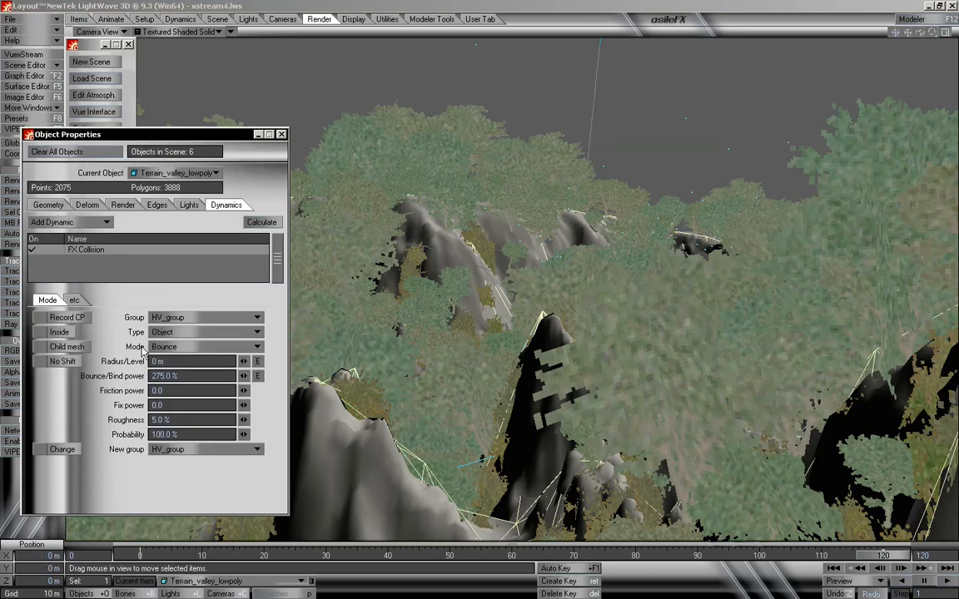
{"action": "left_click", "coordinate": [156, 376]}
{"action": "type", "text": "175"}
{"action": "key", "text": "Return"}
Set the terrain collision's new group to <default> and recalculate the particle dynamics
{"action": "left_click", "coordinate": [179, 449]}
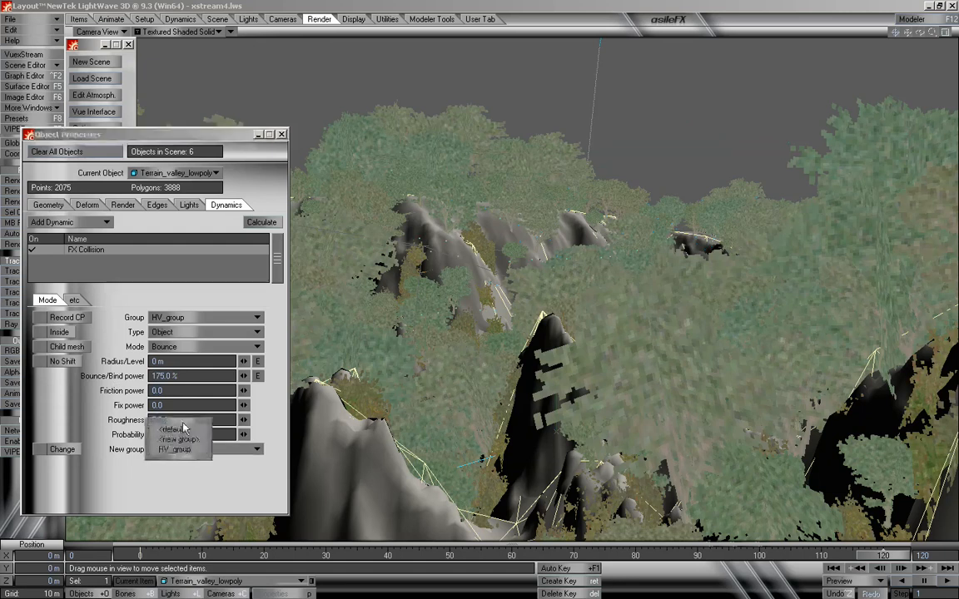
{"action": "left_click", "coordinate": [175, 429]}
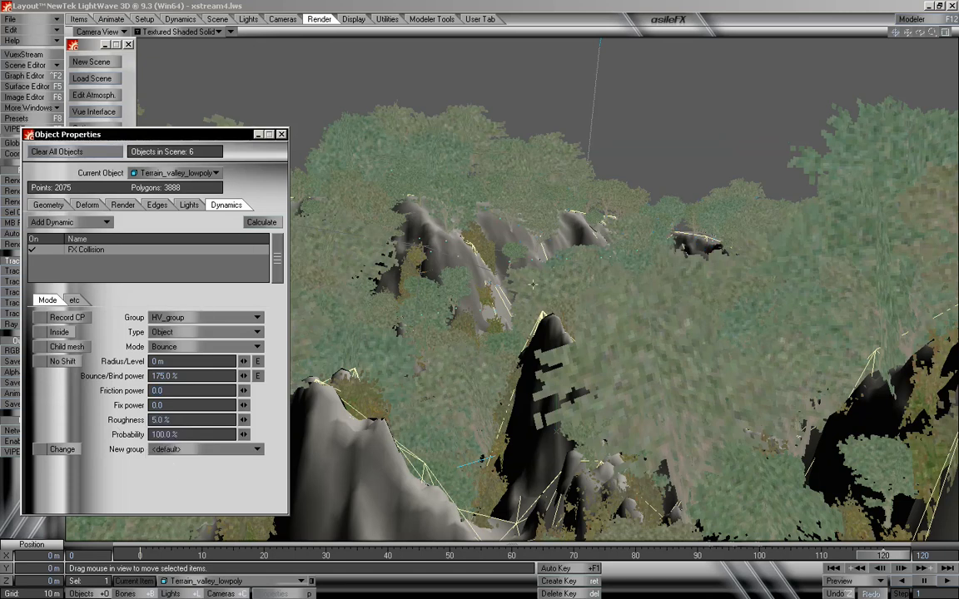
{"action": "left_click", "coordinate": [264, 223]}
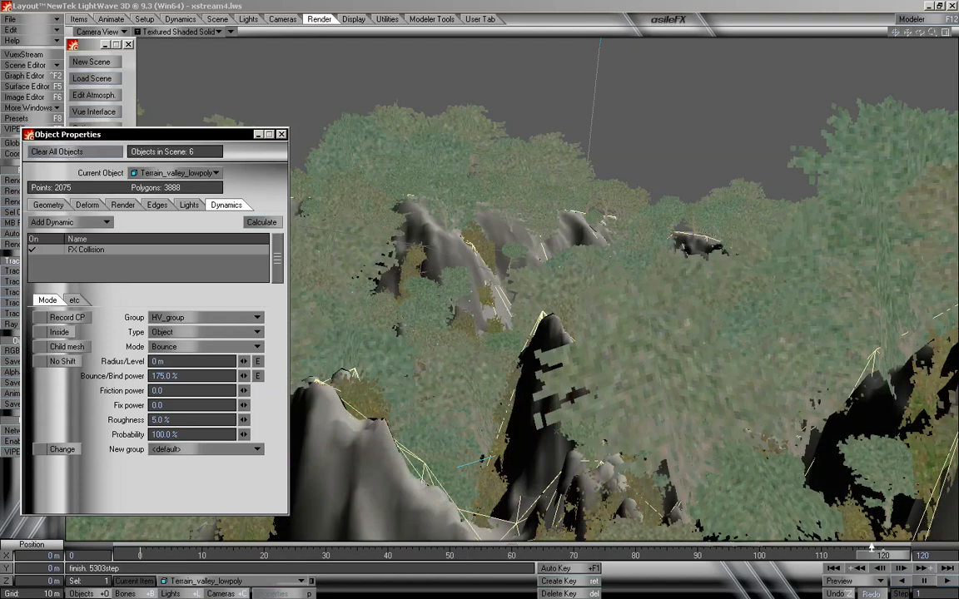
Check the recalculated particle bounce around frame 120 in Perspective and in an unobstructed Camera View
{"action": "mouse_move", "coordinate": [872, 555]}
{"action": "left_mouse_down"}
{"action": "mouse_move", "coordinate": [182, 555]}
{"action": "mouse_move", "coordinate": [883, 555]}
{"action": "left_mouse_up"}
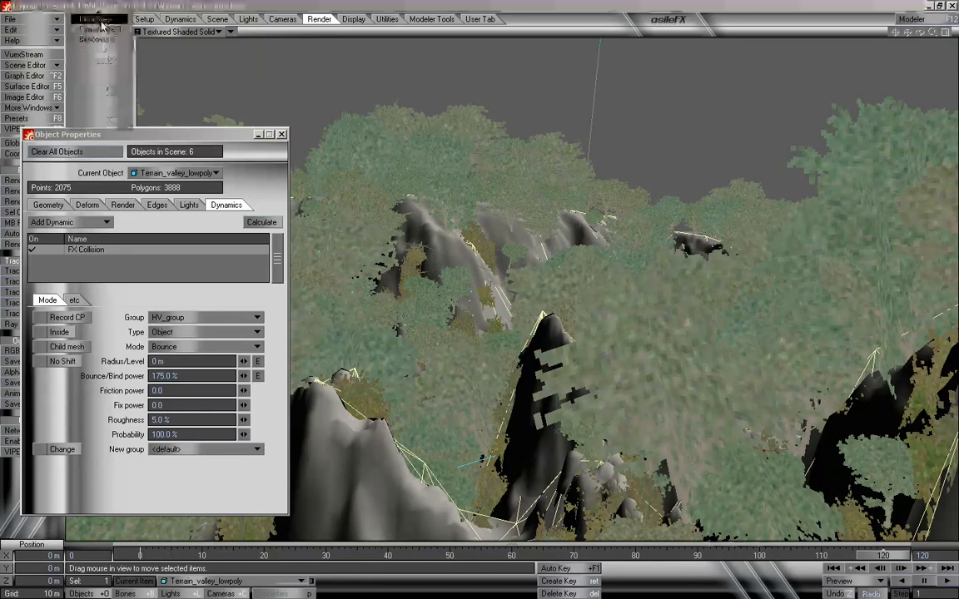
{"action": "left_click", "coordinate": [98, 32]}
{"action": "left_click", "coordinate": [115, 94]}
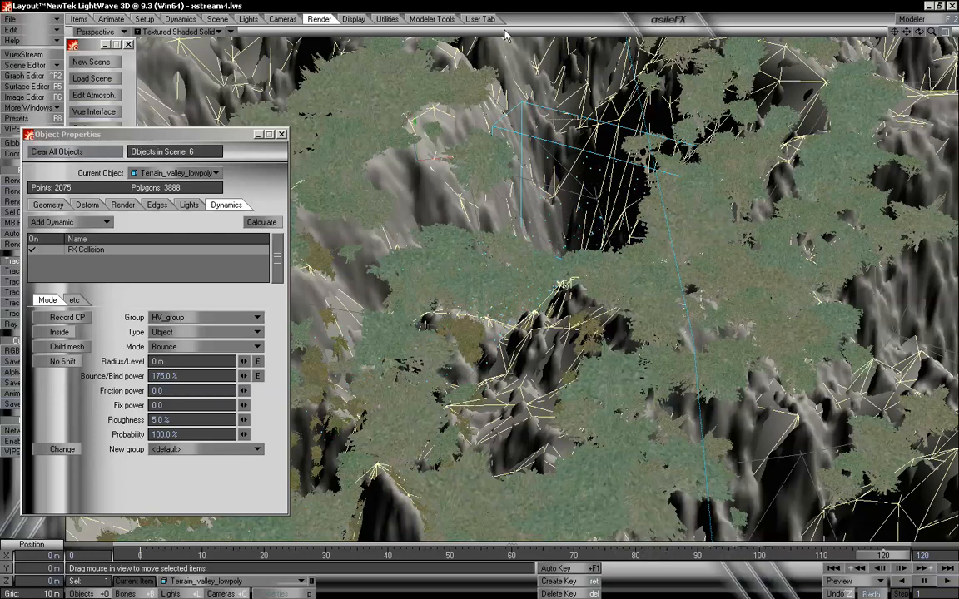
{"action": "left_click", "coordinate": [98, 32]}
{"action": "left_click", "coordinate": [114, 55]}
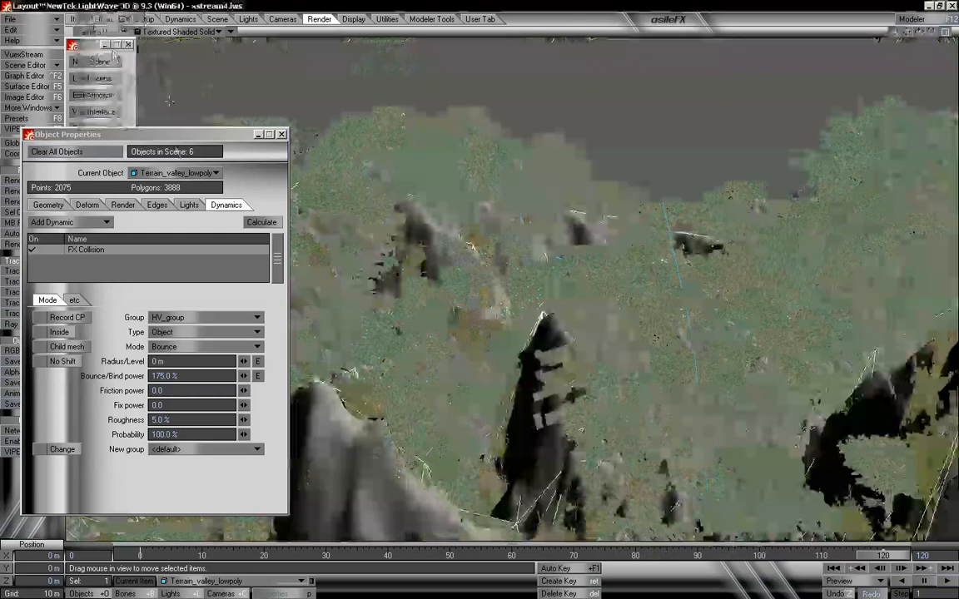
{"action": "left_click_drag", "start_coordinate": [180, 134], "coordinate": [70, 378]}
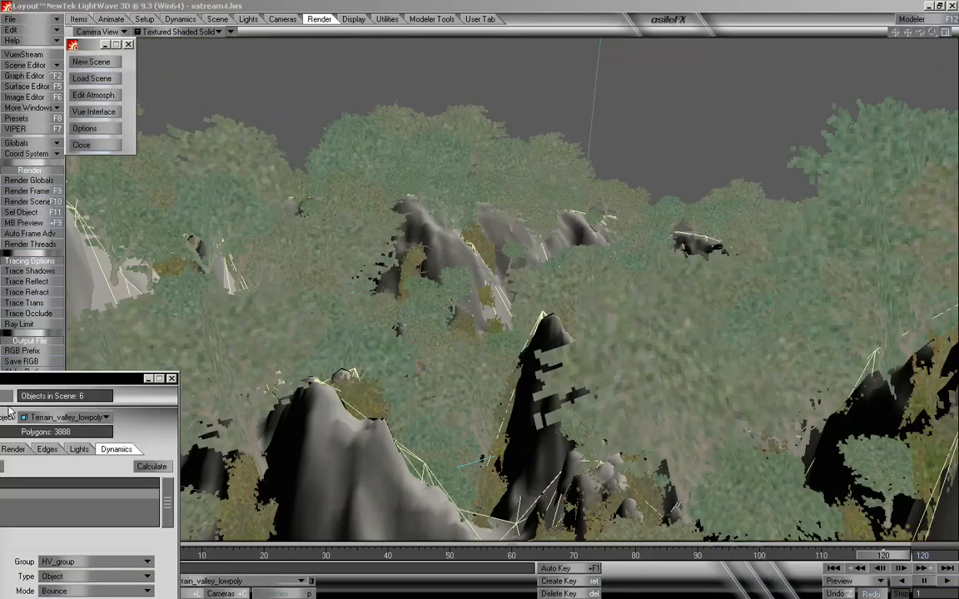
{"action": "mouse_move", "coordinate": [892, 562]}
{"action": "left_mouse_down"}
{"action": "mouse_move", "coordinate": [495, 555]}
{"action": "mouse_move", "coordinate": [882, 555]}
{"action": "left_mouse_up"}
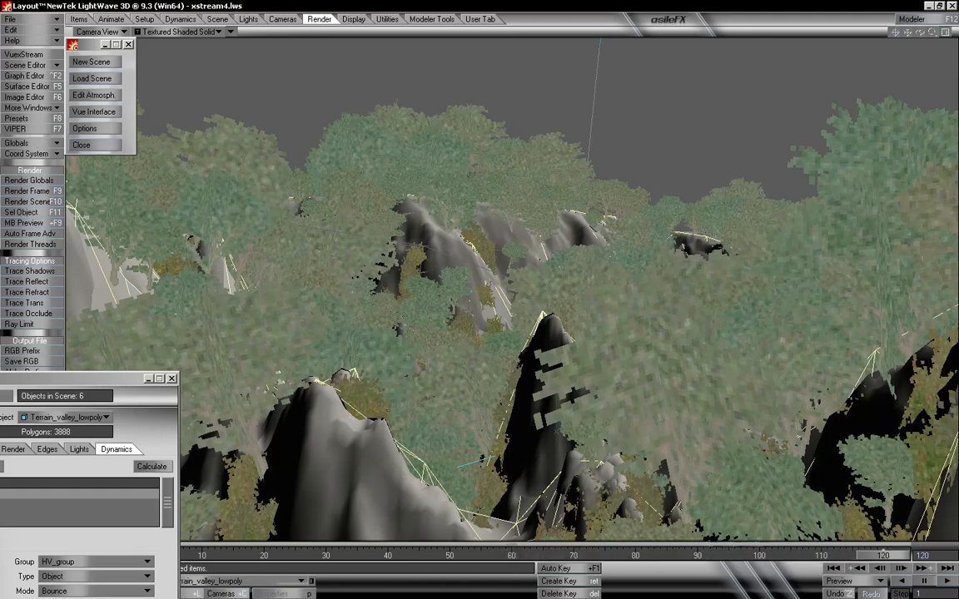
Set the power of Wind_forHVEmit's FX Wind to 275%, recalculate the particle dynamics and close the object's properties
{"action": "left_click_drag", "start_coordinate": [108, 381], "coordinate": [250, 128]}
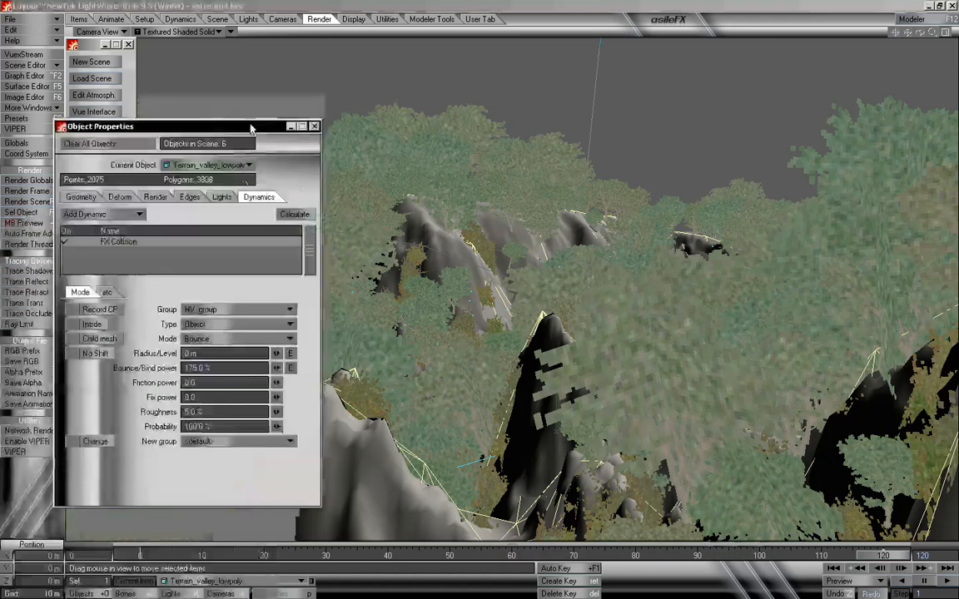
{"action": "left_click", "coordinate": [243, 165]}
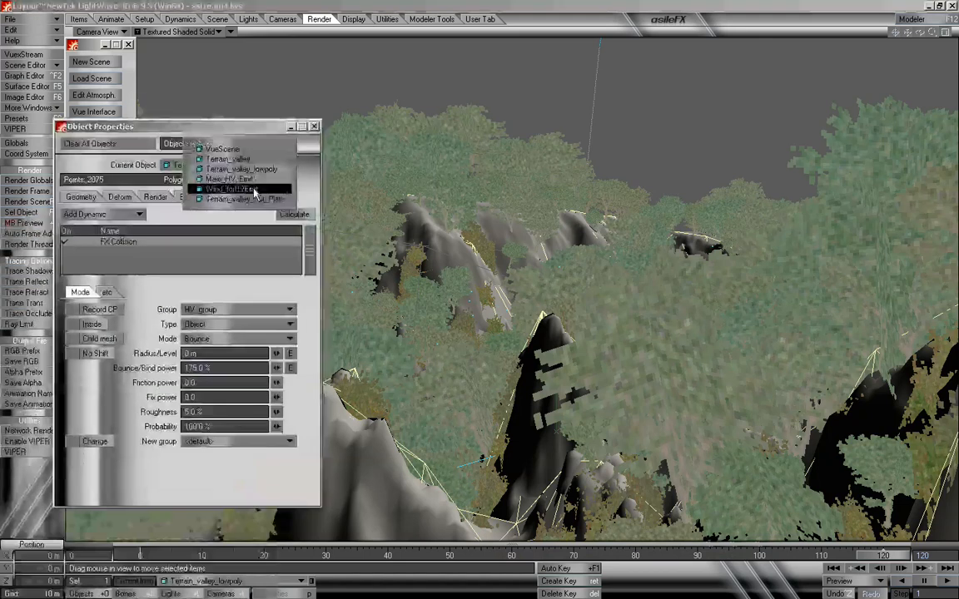
{"action": "left_click", "coordinate": [240, 188]}
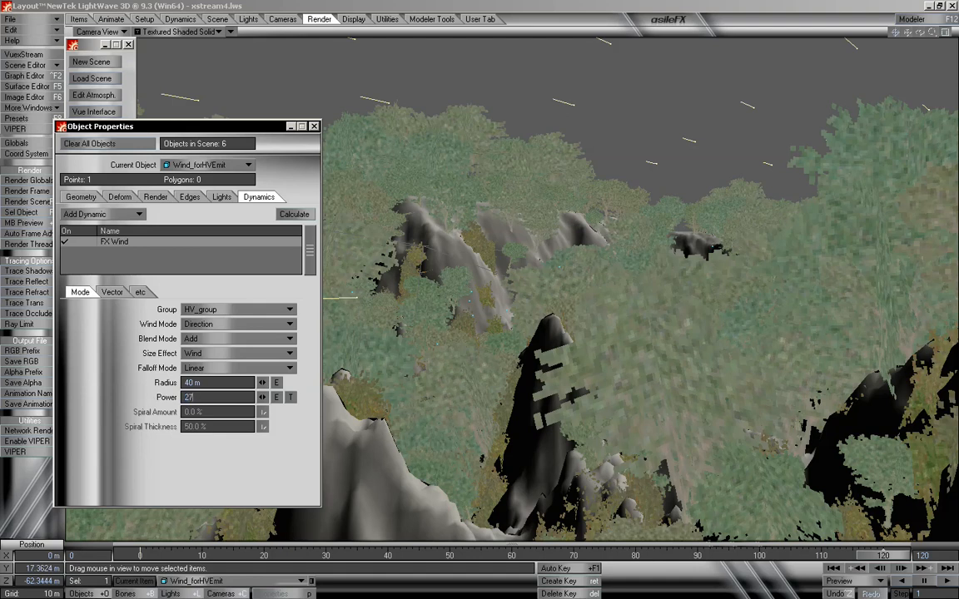
{"action": "left_click", "coordinate": [283, 215]}
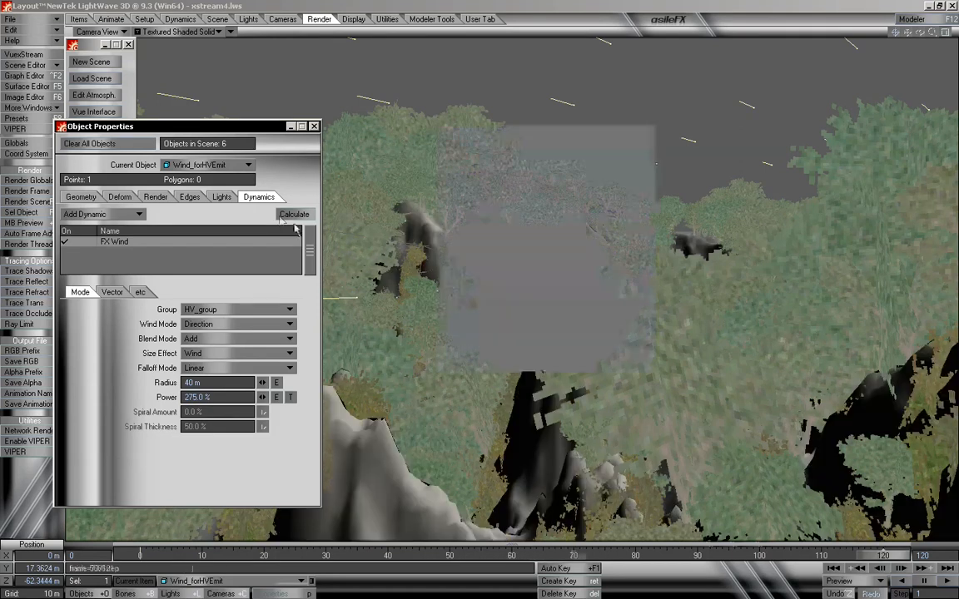
{"action": "left_click", "coordinate": [313, 127]}
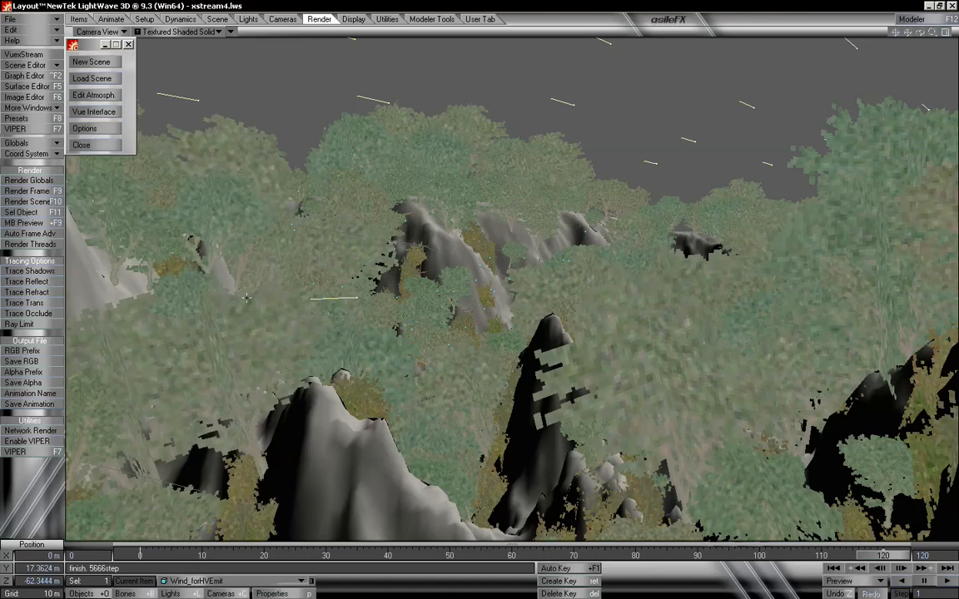
Scrub the particles back to frame 0 and show the wider valley in Perspective view
{"action": "left_click_drag", "start_coordinate": [883, 556], "coordinate": [139, 555]}
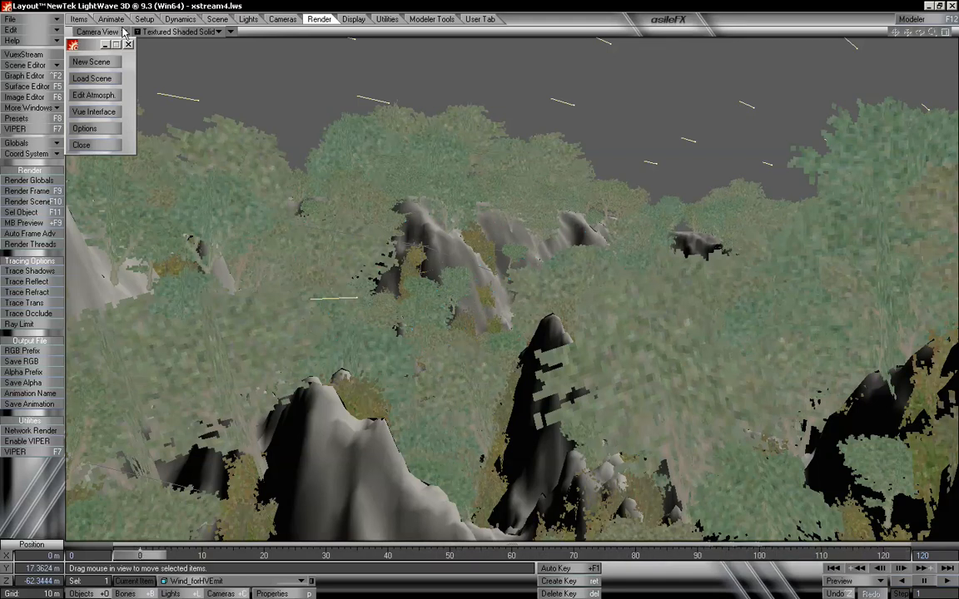
{"action": "left_click", "coordinate": [123, 32]}
{"action": "left_click", "coordinate": [99, 41]}
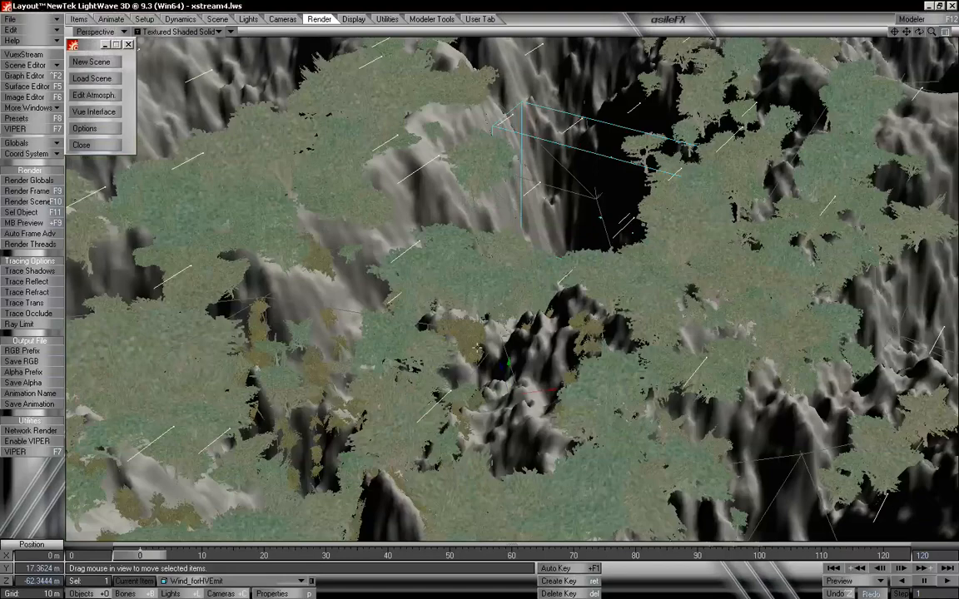
{"action": "left_click_drag", "start_coordinate": [931, 32], "coordinate": [887, 53]}
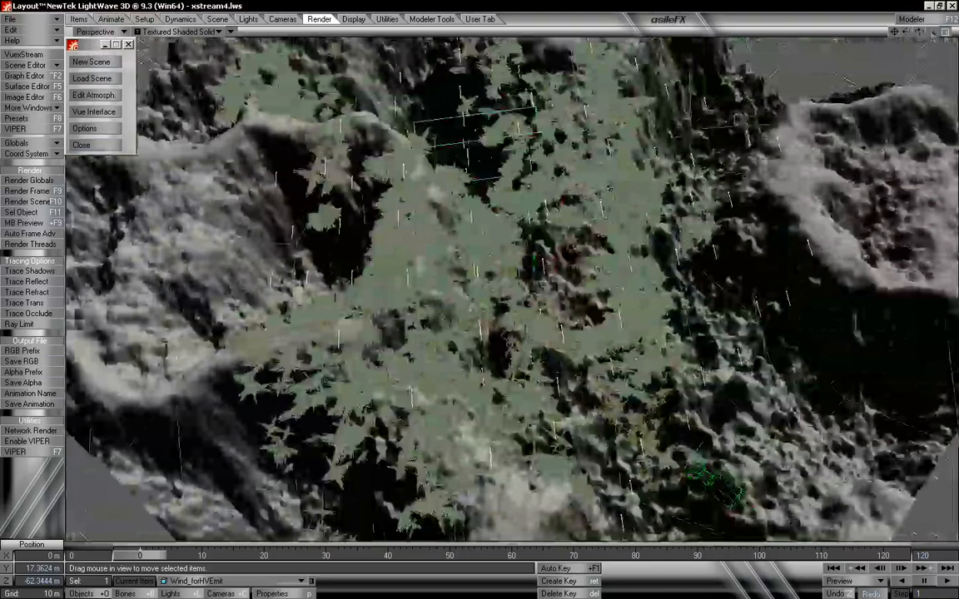